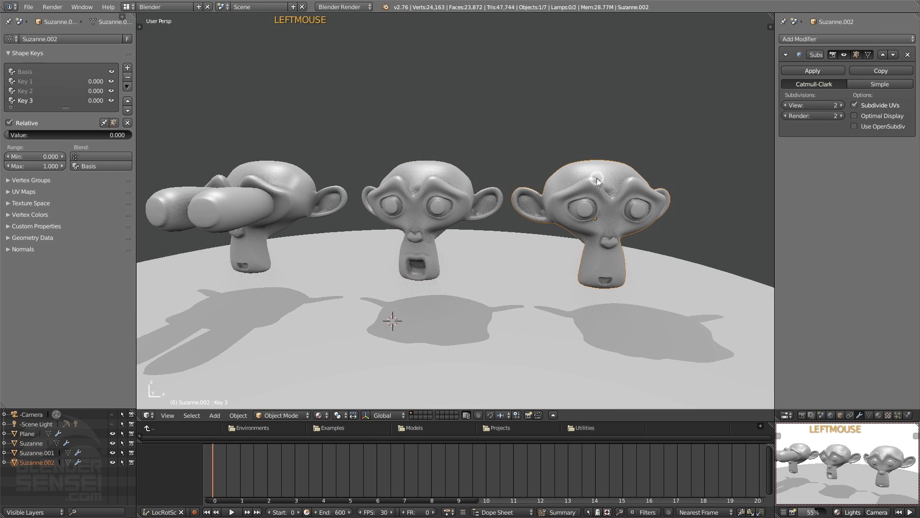
Step: Demonstrate Key 3 on Suzanne.002 by raising its value to 0.678 to lengthen the nose, and reset it to 0
left_click_drag(13, 135, 82, 135)
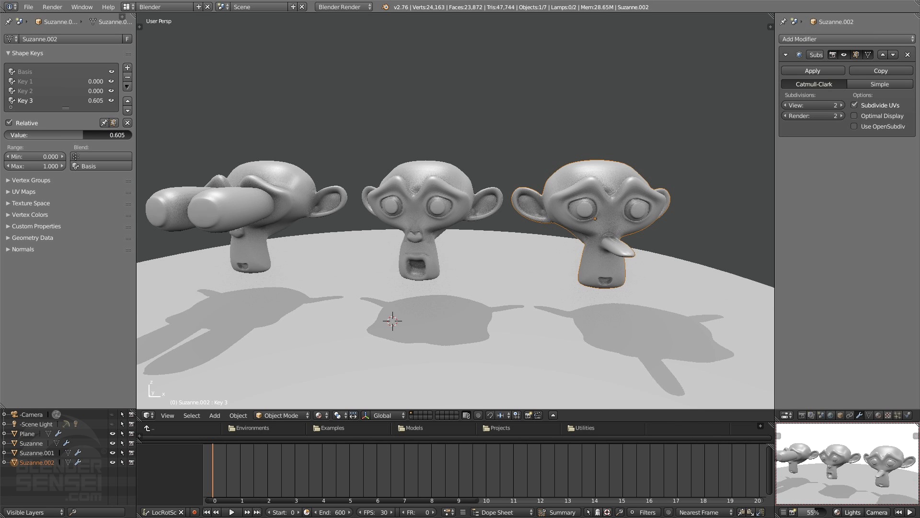
left_click_drag(83, 136, 92, 136)
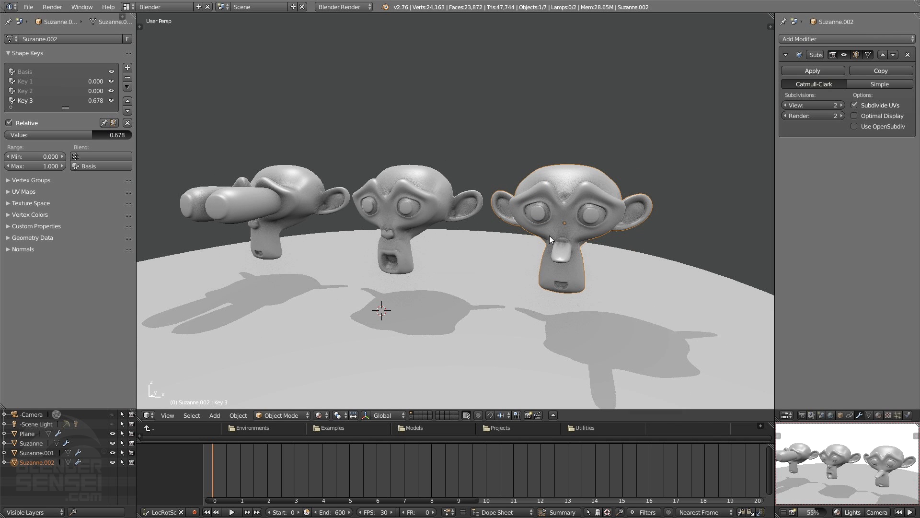
mouse_move(564, 225)
middle_mouse_down()
mouse_move(511, 233)
mouse_move(551, 224)
middle_mouse_up()
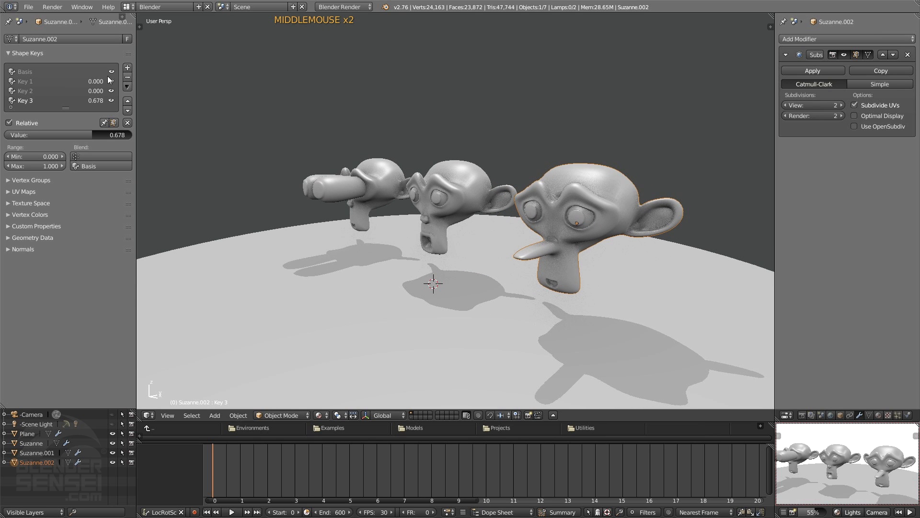
left_click_drag(90, 135, 6, 134)
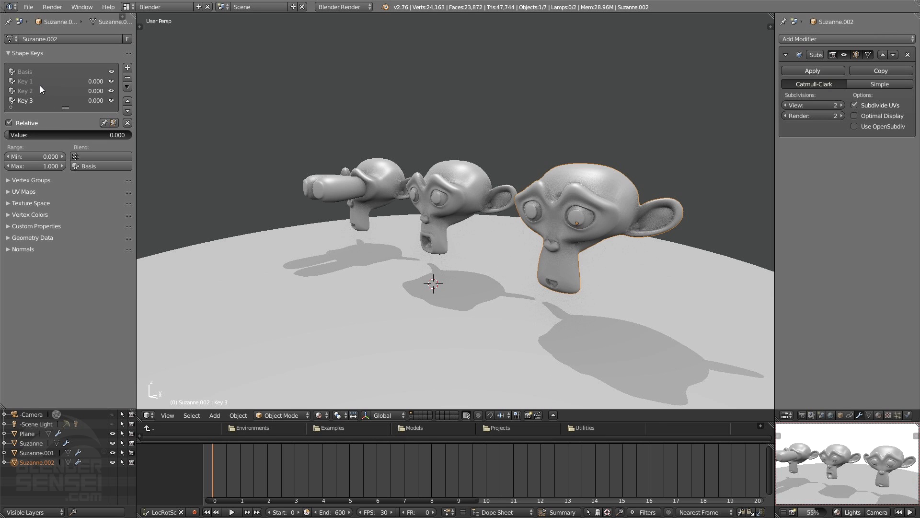
Step: Select the long-eyed monkey head Suzanne and try out its Key 1 shape key value
middle_click_drag(349, 206, 424, 207)
left_click(340, 190)
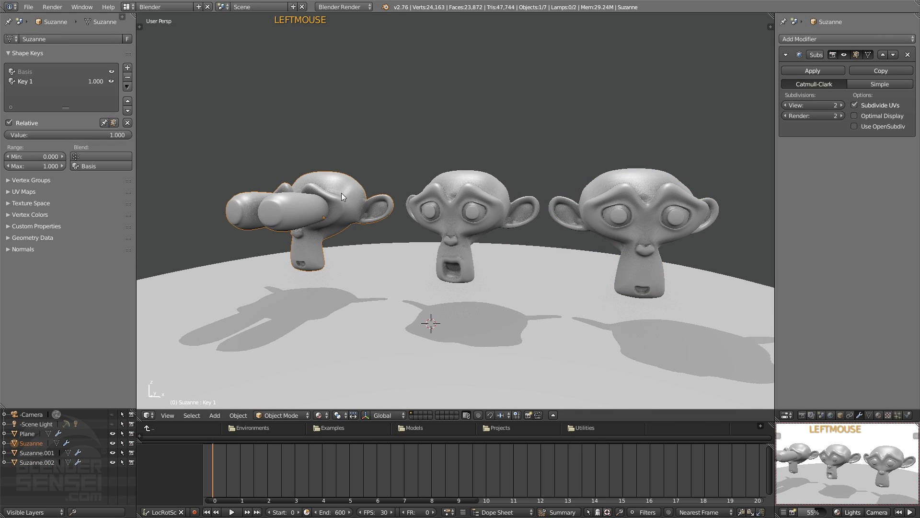
mouse_move(106, 137)
left_mouse_down()
mouse_move(2, 136)
mouse_move(113, 135)
left_mouse_up()
left_click_drag(116, 137, 118, 137)
Step: On Suzanne.001, set Key 2 to 1.000 for the open mouth and raise Key 1 slightly so the eyes bulge
left_click(454, 210)
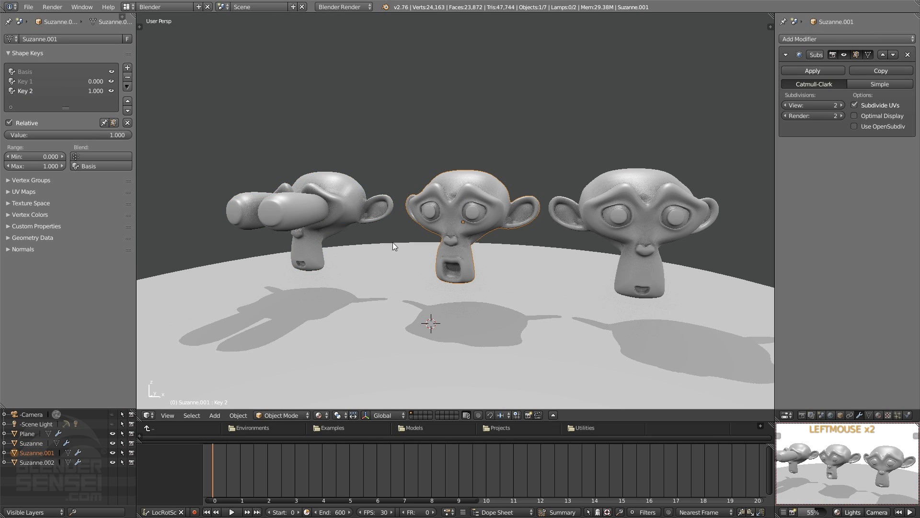
left_click(316, 192)
left_click(473, 201)
left_click_drag(19, 135, 132, 135)
left_click(29, 84)
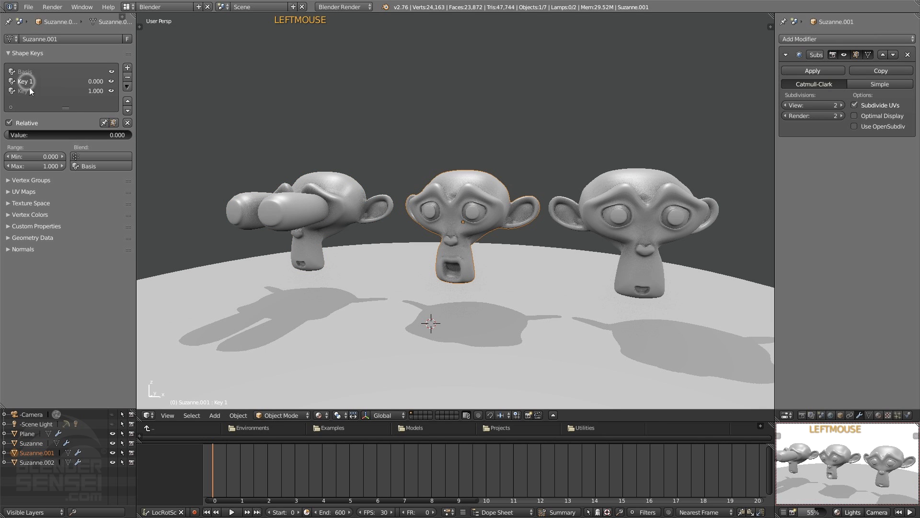
left_click_drag(29, 135, 48, 135)
Step: On Suzanne.002, combine the shape keys by setting Key 3 to 0.760, Key 2 to 0.717 and Key 1 to 0.713
left_click(638, 213)
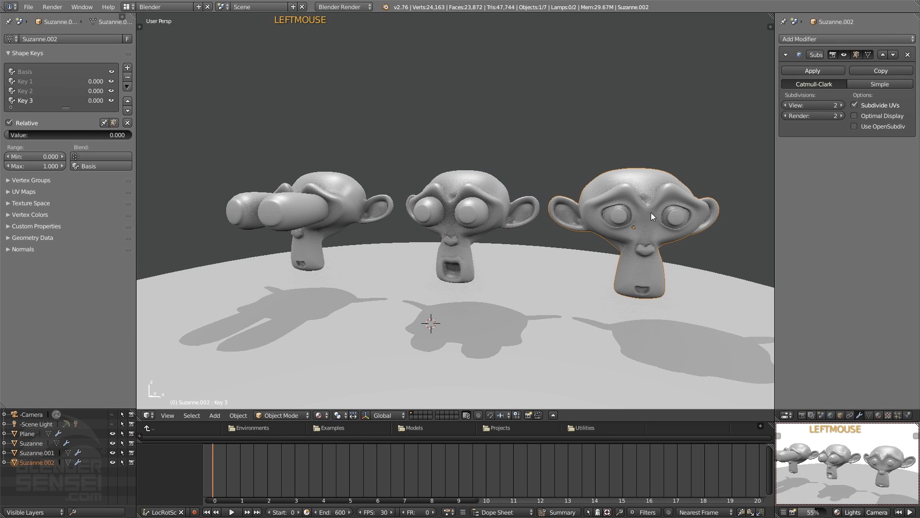
left_click_drag(15, 136, 102, 135)
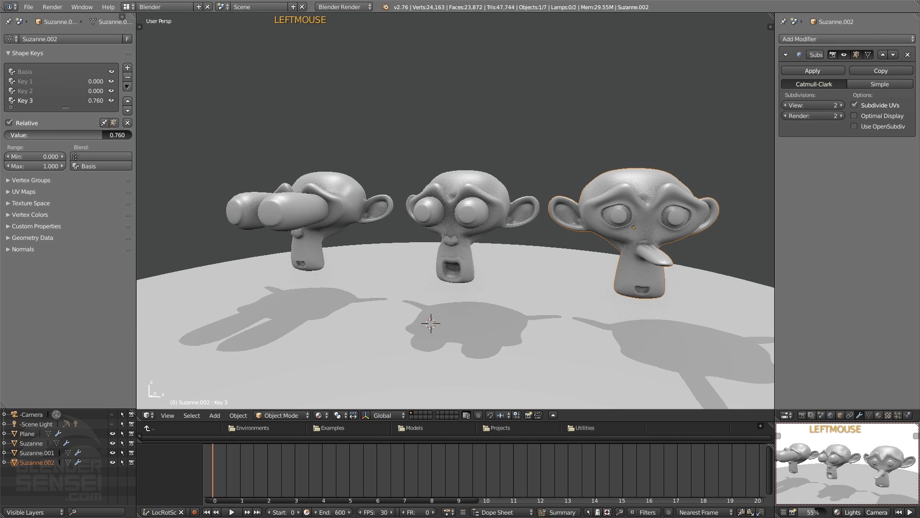
left_click(30, 91)
left_click_drag(19, 135, 94, 138)
left_click(28, 82)
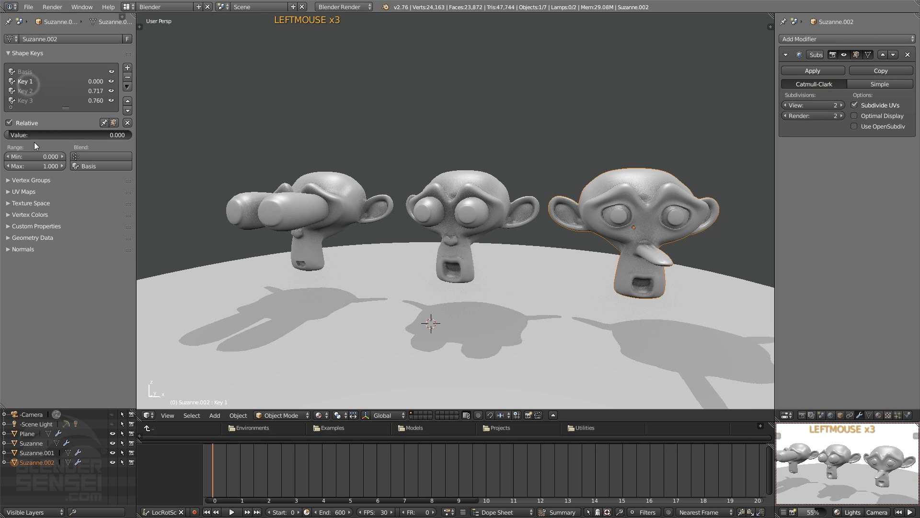
left_click_drag(34, 136, 97, 136)
Step: Delete all three monkey heads from the scene
middle_click_drag(581, 250, 413, 205)
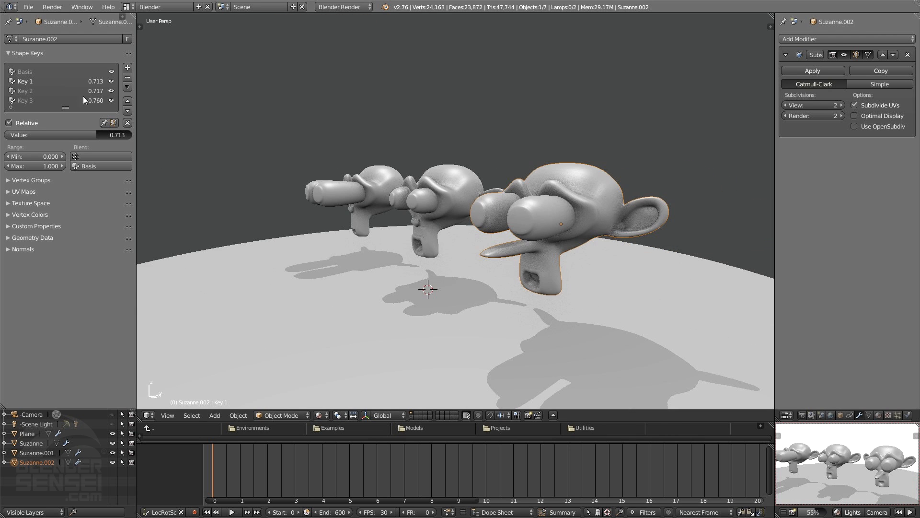
middle_click_drag(369, 179, 569, 233)
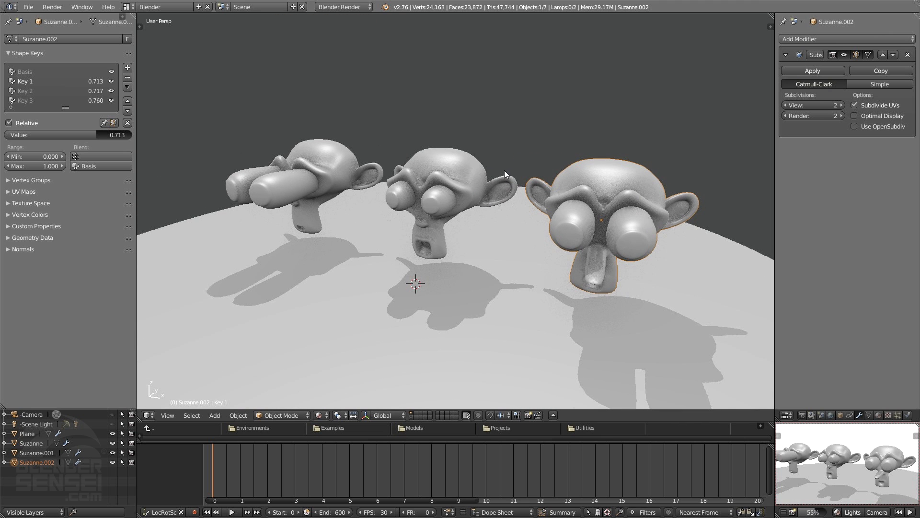
middle_click_drag(505, 172, 509, 169)
middle_click_drag(502, 216, 438, 222)
key("b")
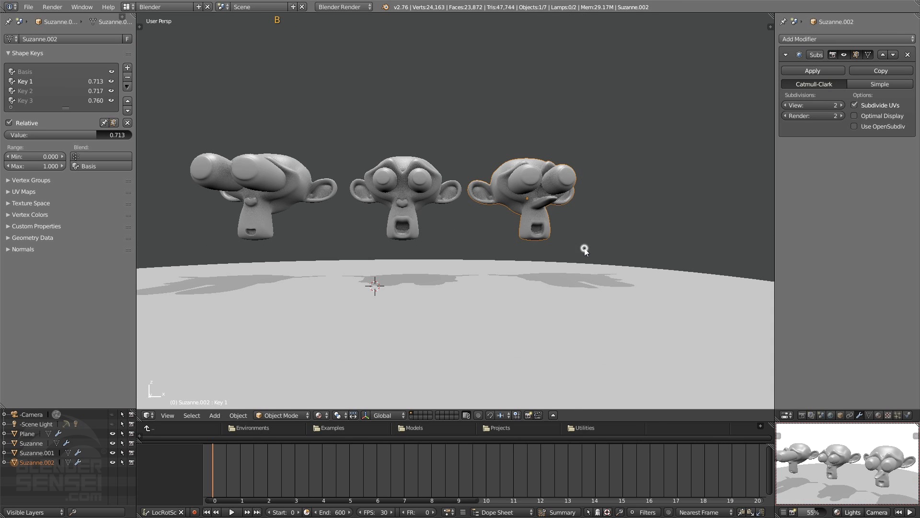
left_click_drag(582, 246, 217, 106)
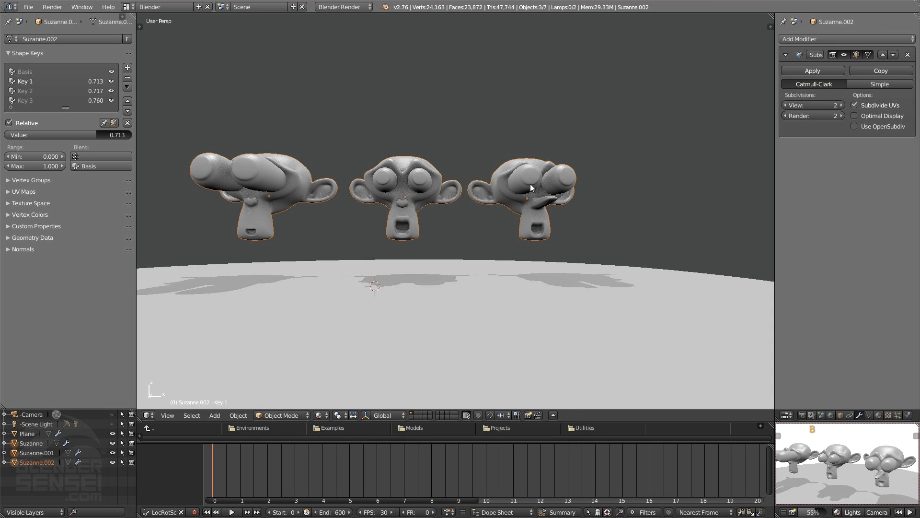
key("x")
Step: Add a new monkey mesh, raise it above the ground plane and scale it up
middle_click_drag(428, 220, 427, 232)
key("shift+a")
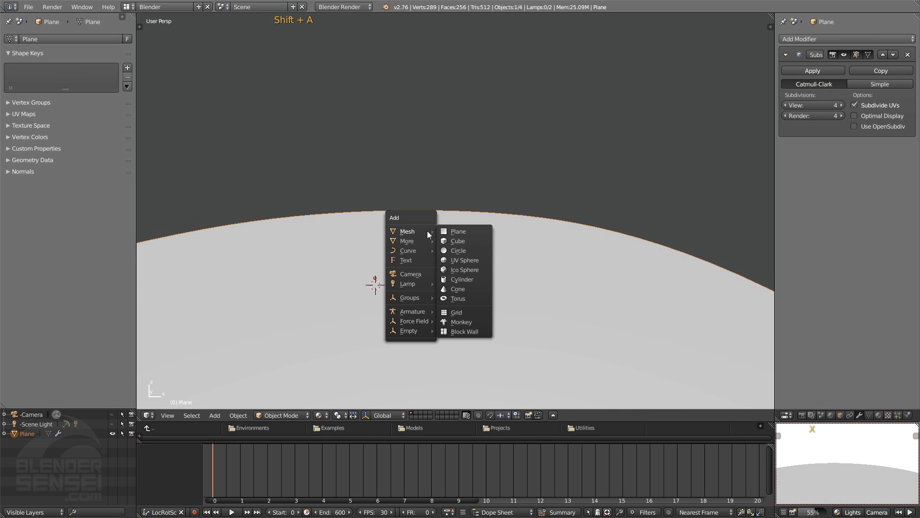
left_click(461, 325)
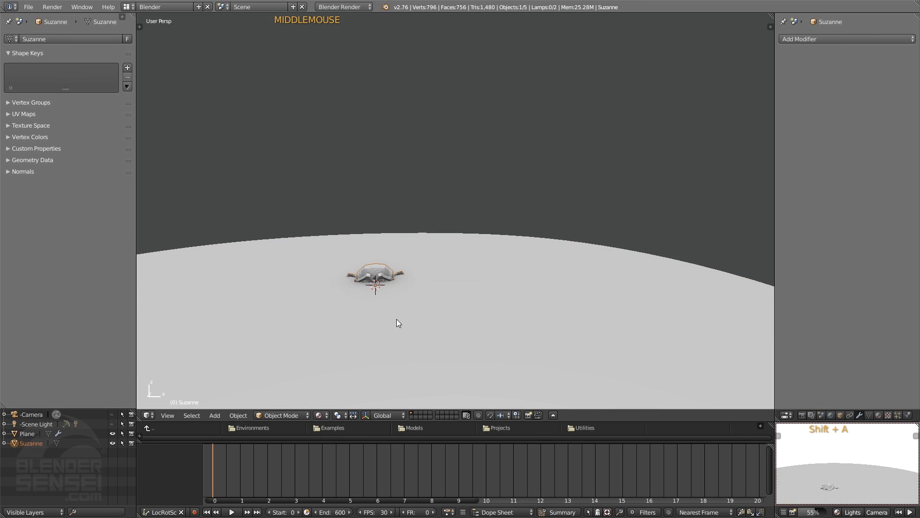
key("g")
left_click(398, 197)
key("s")
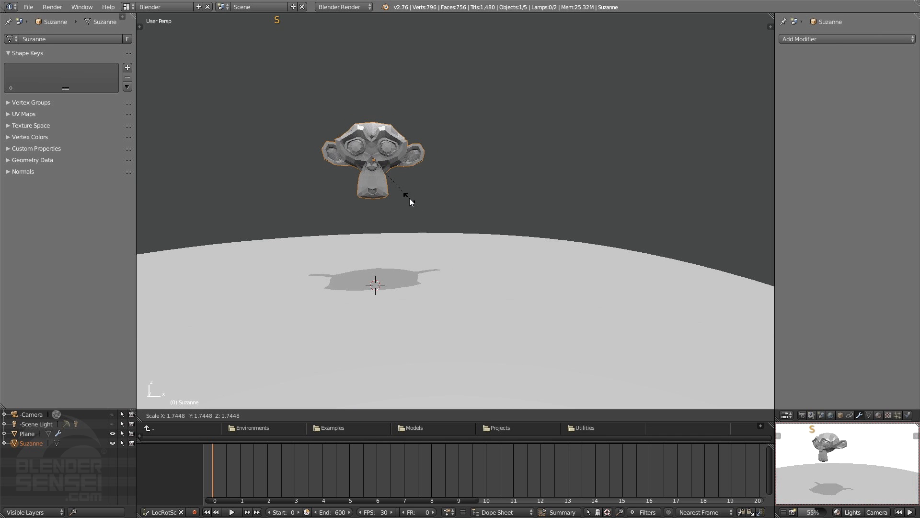
left_click(417, 206)
Step: Smooth the new monkey head with a Catmull-Clark Subdivision Surface modifier at 2 view and 2 render subdivisions
middle_click_drag(417, 206, 401, 201)
key("w")
key("w")
key("w")
scroll(400, 194, "up", 2)
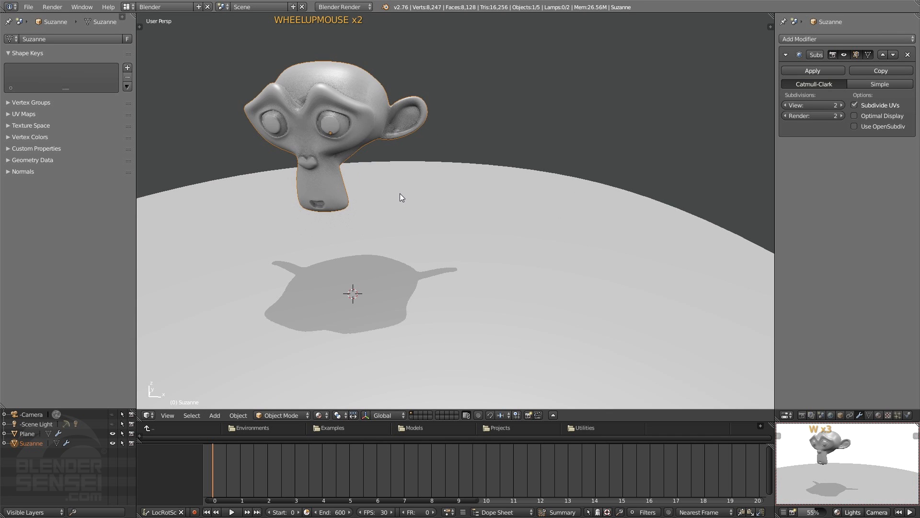
middle_click_drag(379, 169, 428, 171, "shift")
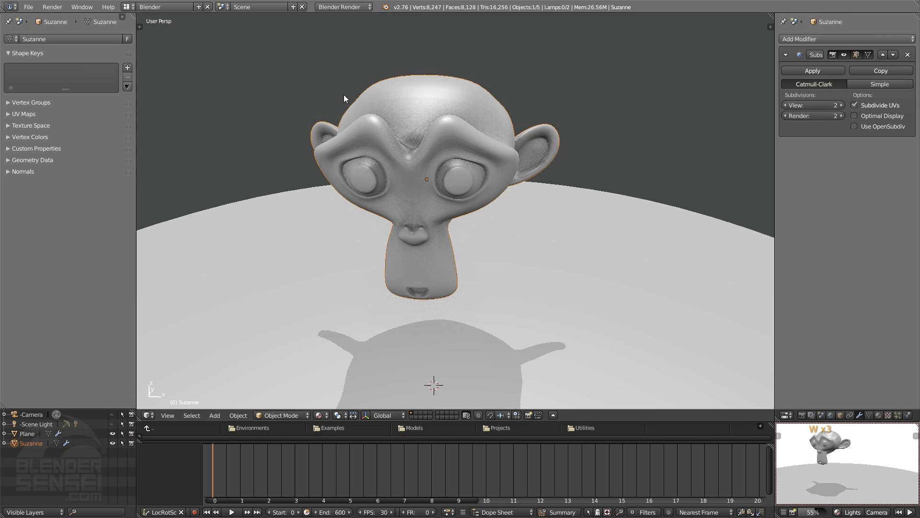
Step: Add the Basis shape key and a first shape key, Key 1, to the monkey head
left_click(128, 67)
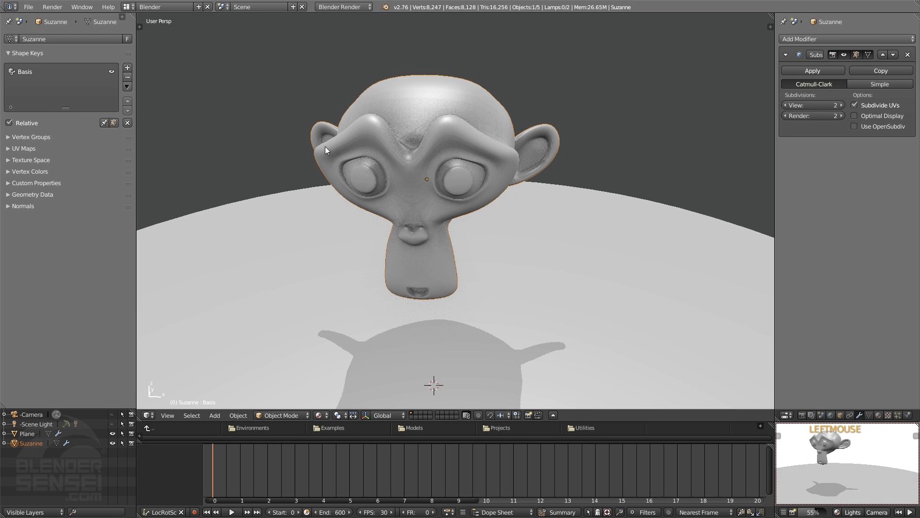
middle_click_drag(404, 266, 444, 188)
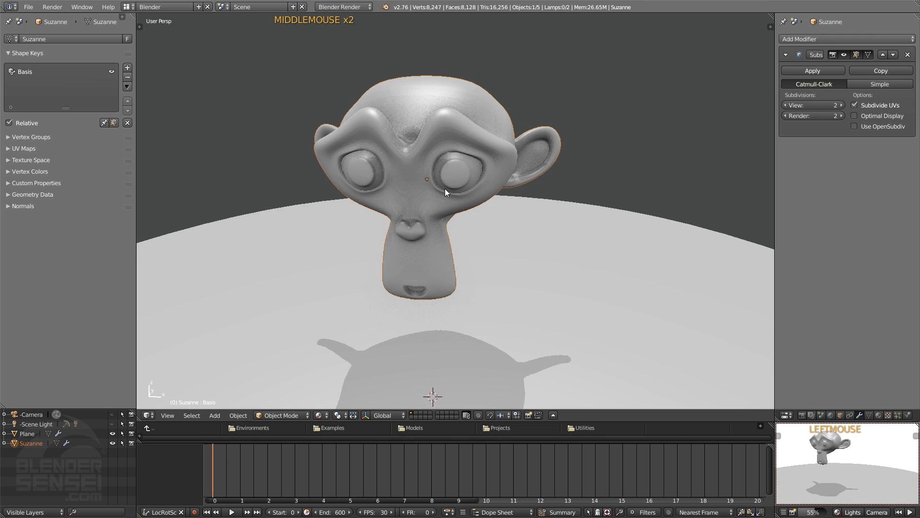
left_click(127, 67)
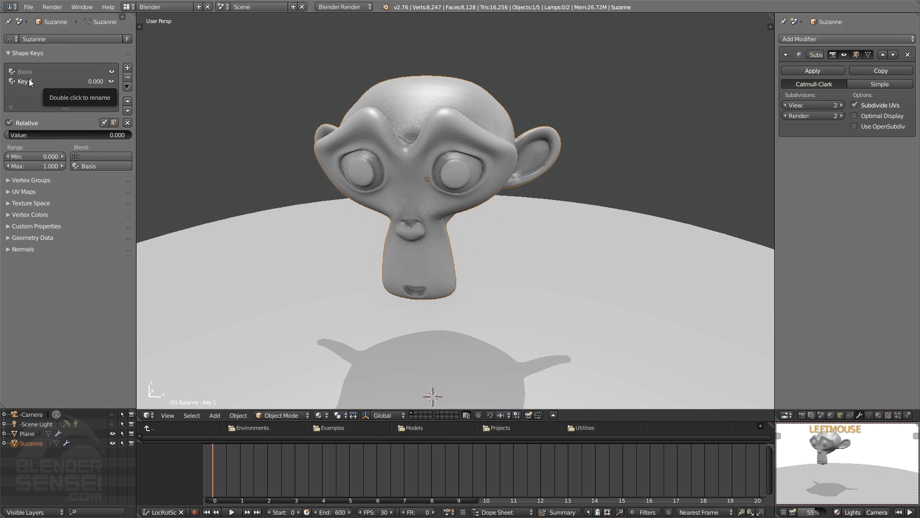
Step: Add two extra shape keys, Key 2 and Key 3, and remove them again
left_click(128, 67)
left_click(127, 68)
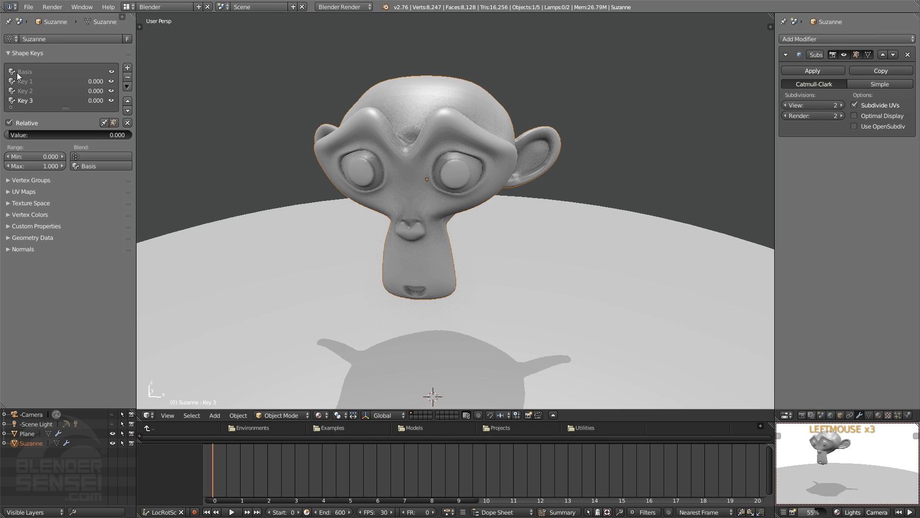
left_click(128, 77)
left_click(128, 78)
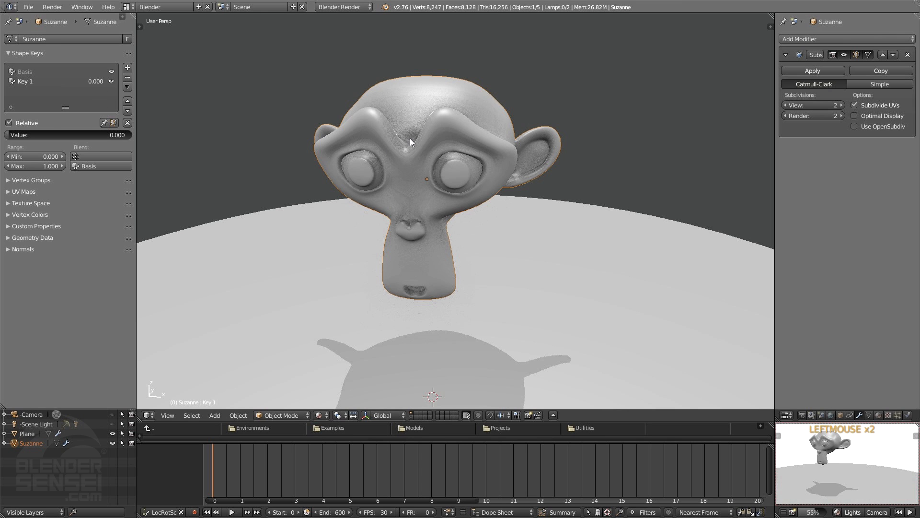
Step: With Key 1 active, enter Edit Mode on the monkey head and select only one face on the left eyeball in face selection mode
key("Tab")
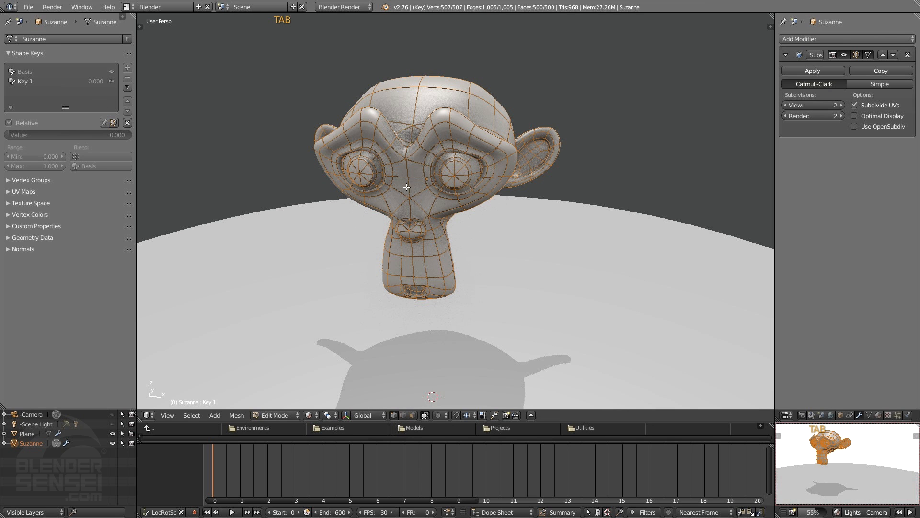
middle_click_drag(407, 187, 474, 216)
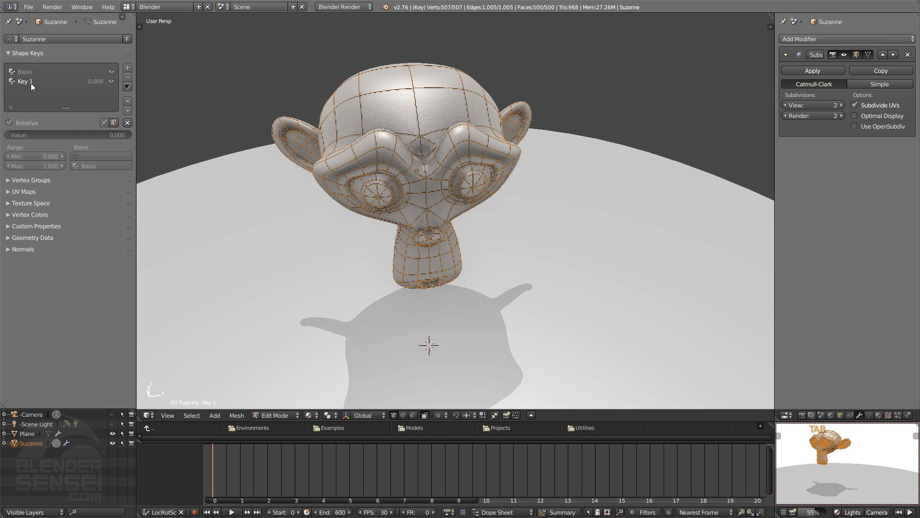
mouse_move(373, 185)
middle_mouse_down()
mouse_move(346, 176)
mouse_move(372, 170)
middle_mouse_up()
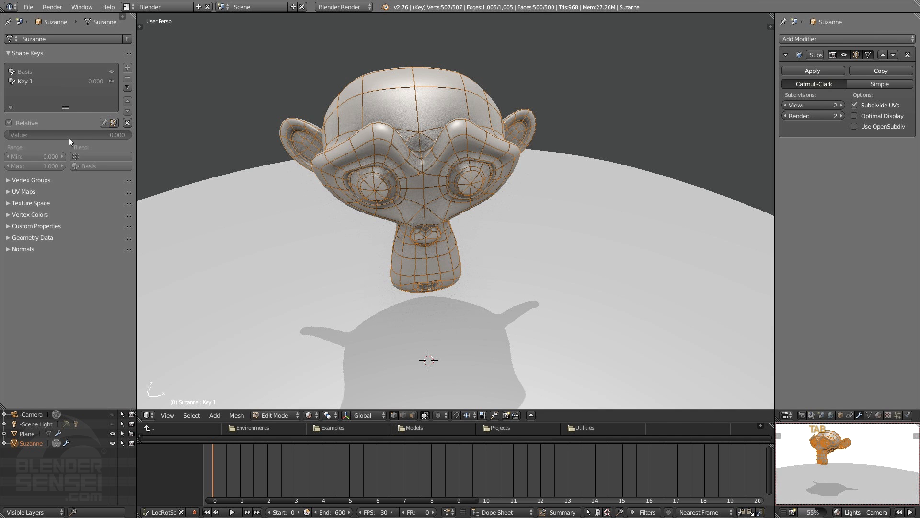
middle_click_drag(407, 235, 339, 157)
key("space")
left_click(339, 151)
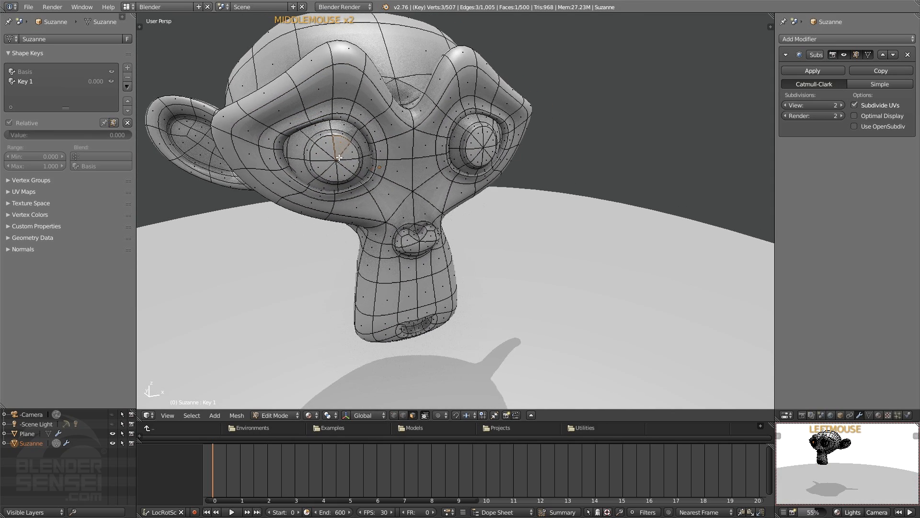
Step: Extend the selection with Circle Select over all front faces of the left eyeball
key("c")
left_click(332, 154)
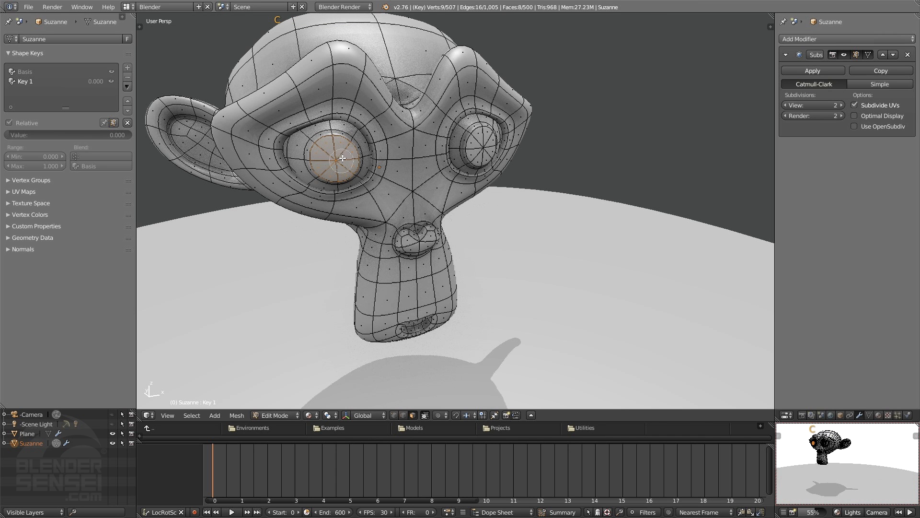
left_click_drag(342, 158, 330, 144)
middle_click_drag(323, 158, 334, 169)
key("c")
left_click(334, 169)
left_click_drag(335, 169, 357, 156)
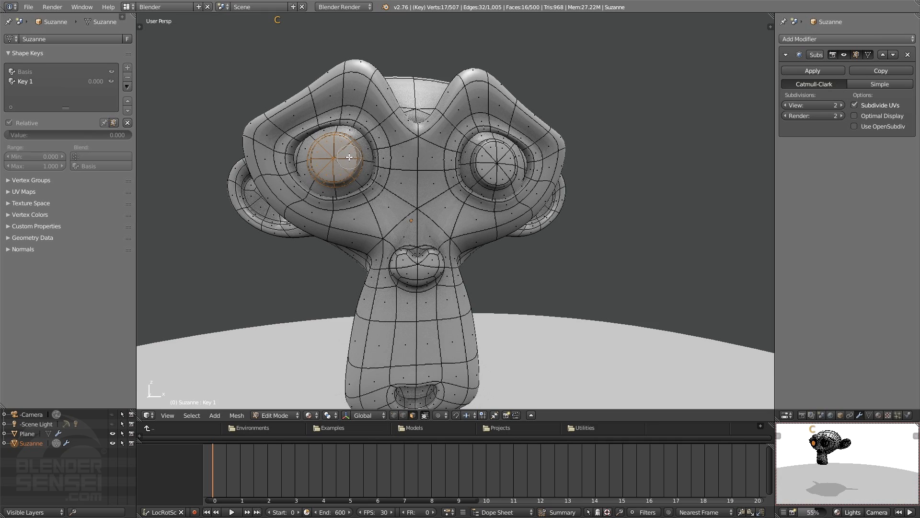
mouse_move(357, 156)
middle_mouse_down()
mouse_move(365, 200)
mouse_move(329, 144)
middle_mouse_up()
key("c")
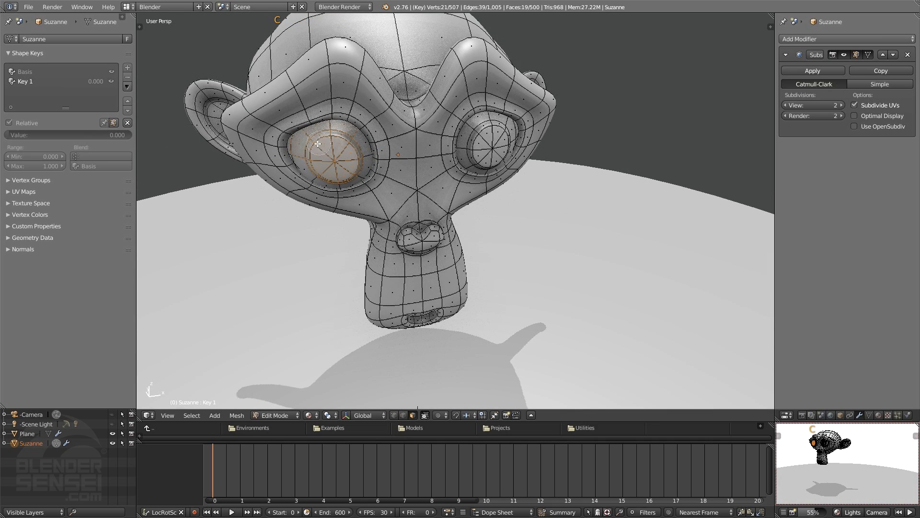
mouse_move(318, 144)
left_mouse_down()
mouse_move(321, 166)
mouse_move(337, 174)
left_mouse_up()
middle_click_drag(337, 173, 337, 172)
key("c")
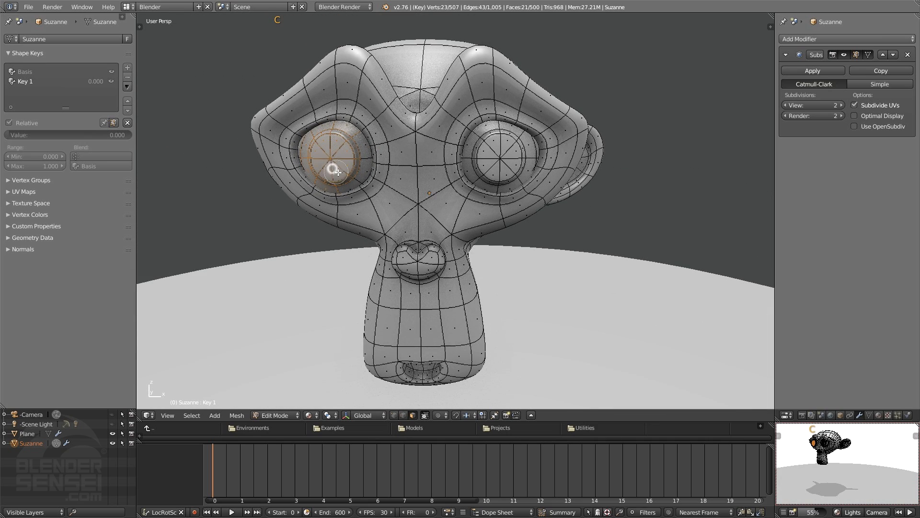
mouse_move(338, 172)
left_mouse_down()
mouse_move(355, 163)
mouse_move(357, 143)
left_mouse_up()
Step: Add the front faces of the right eyeball to the selection with Circle Select
right_click(468, 153)
mouse_move(495, 156)
left_mouse_down()
mouse_move(504, 144)
mouse_move(487, 173)
mouse_move(511, 170)
left_mouse_up()
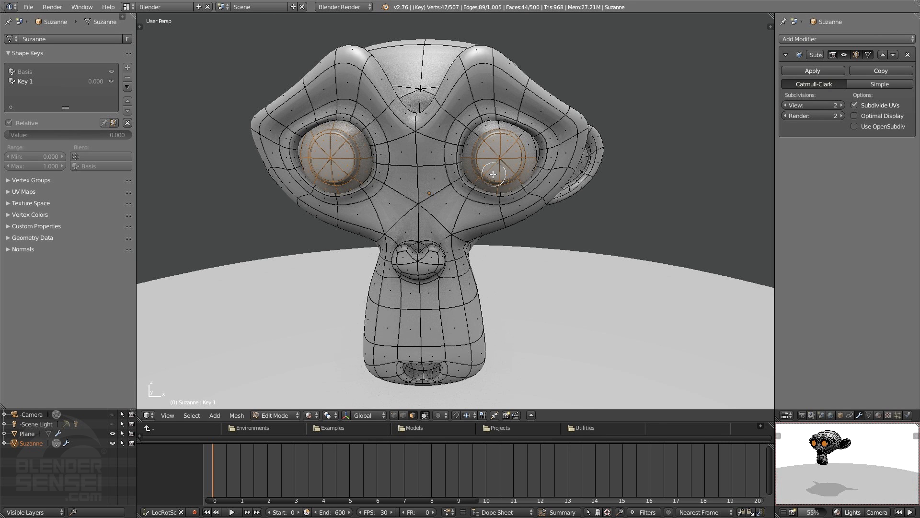
right_click(510, 170)
middle_click_drag(511, 170, 513, 170)
left_click_drag(516, 171, 503, 143)
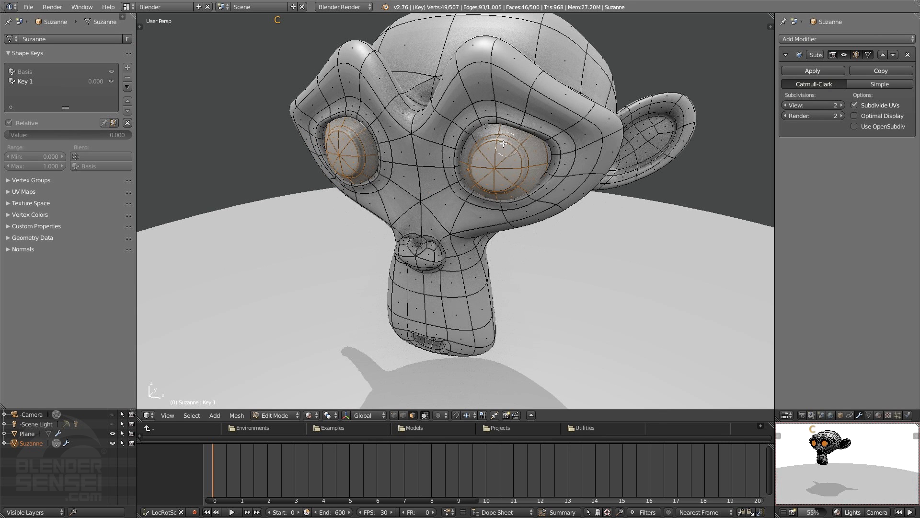
mouse_move(492, 179)
middle_mouse_down()
mouse_move(561, 168)
mouse_move(527, 157)
mouse_move(527, 133)
mouse_move(493, 129)
mouse_move(466, 148)
middle_mouse_up()
key("c")
mouse_move(466, 147)
left_mouse_down()
mouse_move(472, 185)
mouse_move(504, 138)
left_mouse_up()
key("c")
mouse_move(514, 156)
middle_mouse_down()
mouse_move(491, 206)
mouse_move(455, 182)
mouse_move(448, 161)
mouse_move(462, 187)
mouse_move(506, 199)
mouse_move(493, 205)
mouse_move(504, 223)
middle_mouse_up()
right_click(448, 161)
Step: Move the selected front faces of both eyes about 2.8 units outward along the global negative Y axis
scroll(506, 198, "down", 4)
key("g")
key("y")
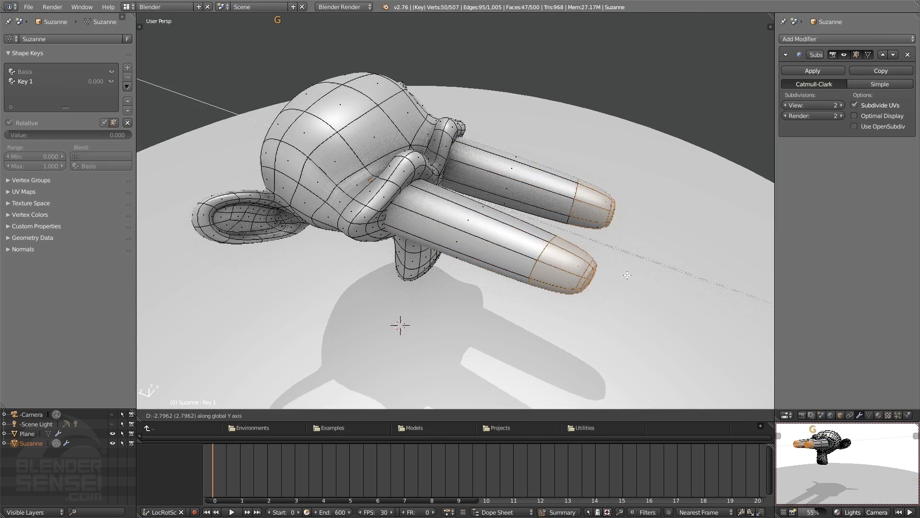
left_click(623, 273)
middle_click_drag(623, 273, 486, 196)
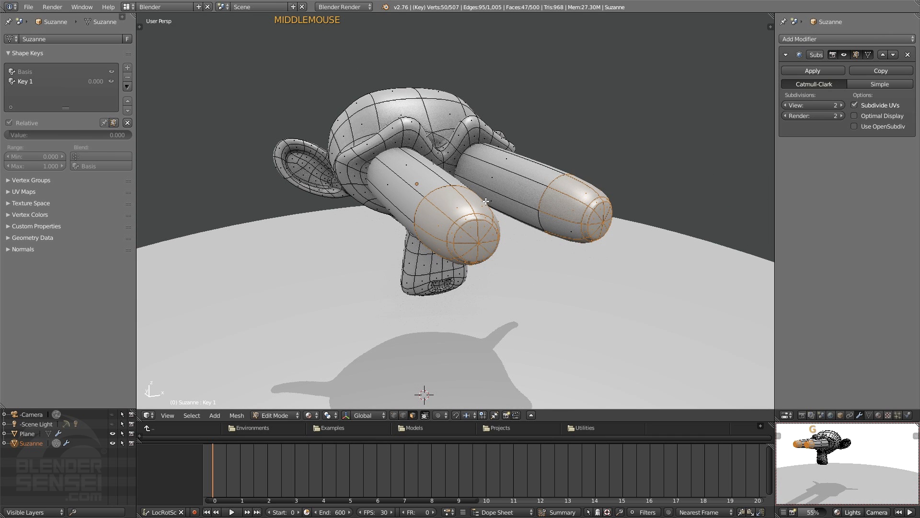
Step: Try scaling the stretched eye tips about their shared centre, cancel it, and set the pivot point to Individual Origins
key("s")
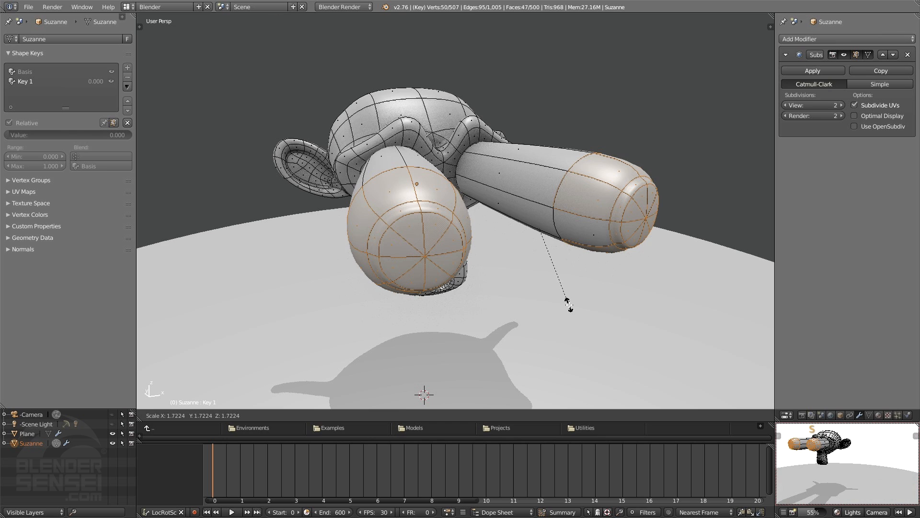
key("Escape")
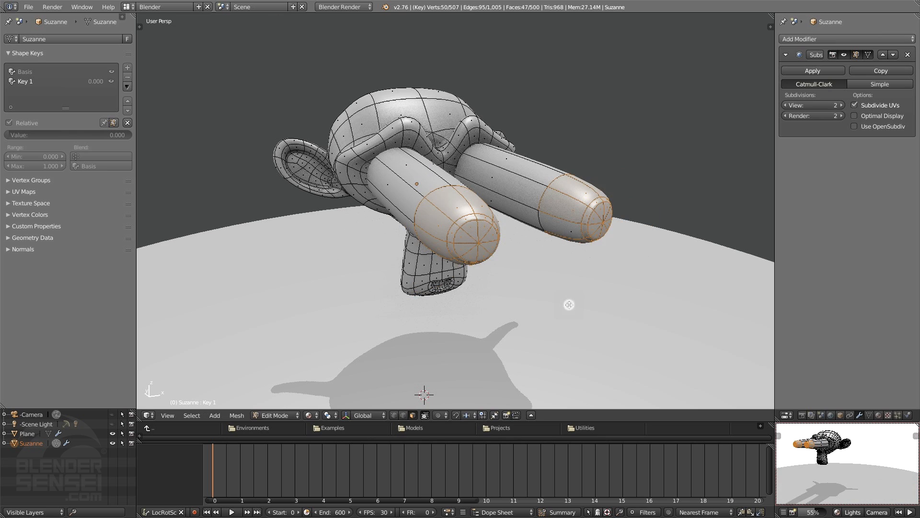
left_click(327, 414)
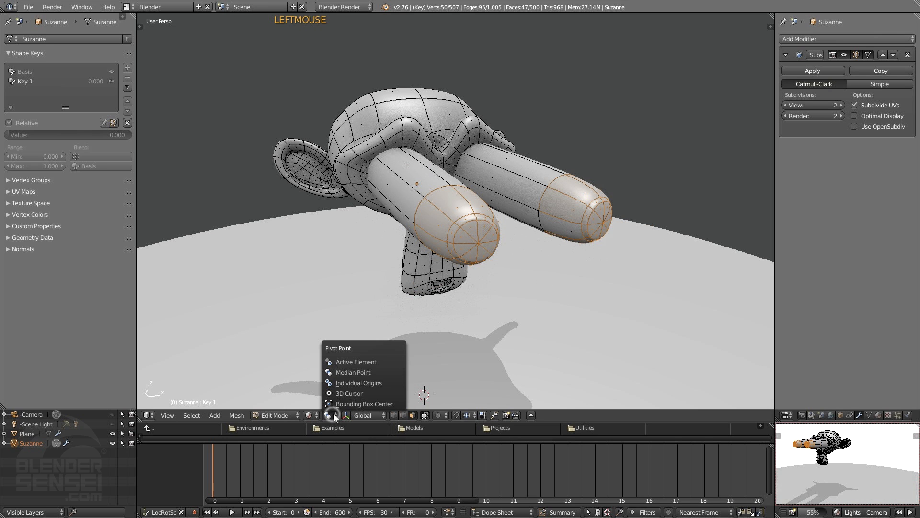
left_click(363, 383)
middle_click_drag(481, 289, 451, 282)
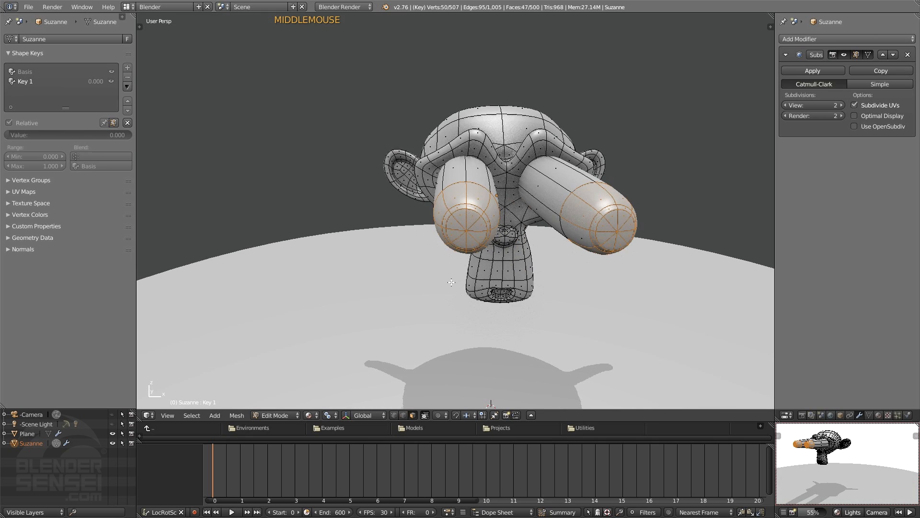
middle_click_drag(472, 247, 486, 249)
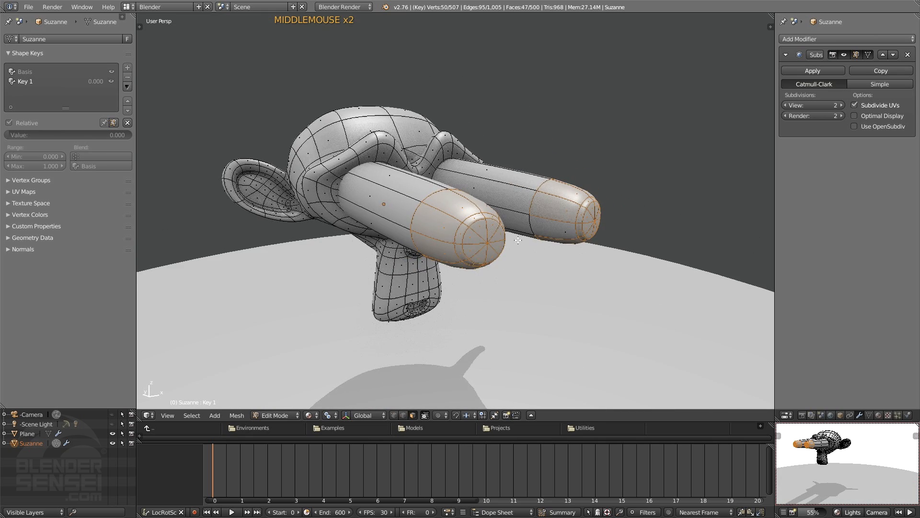
Step: Add the missed eye-tip face to the selection and scale both tips up about 1.5 times around their own origins
middle_click_drag(518, 239, 532, 271)
left_click(549, 231, "shift")
middle_click_drag(485, 235, 569, 194)
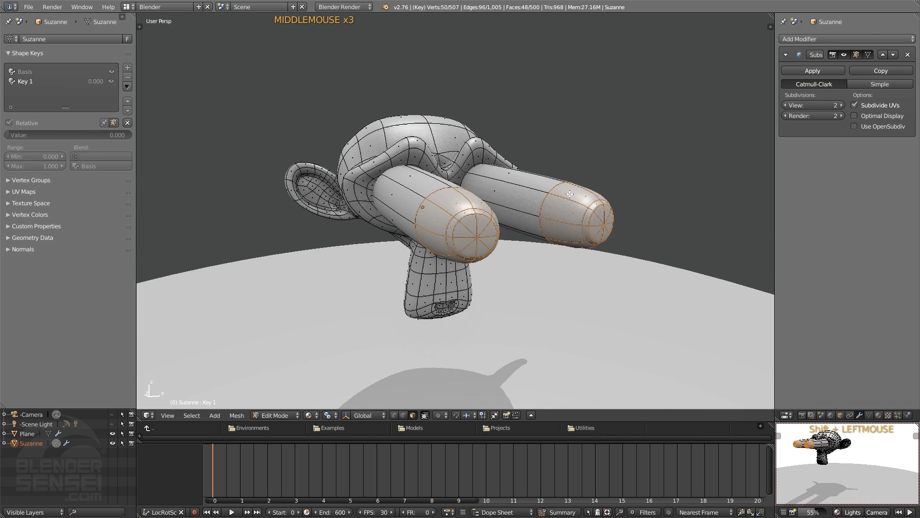
key("s")
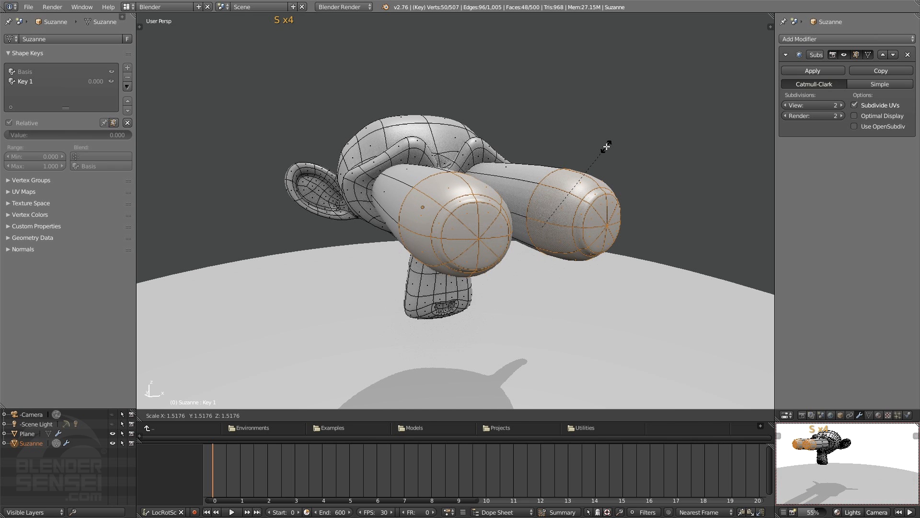
Step: Set the pivot point back to Median Point and return the monkey head to Object Mode
left_click(328, 415)
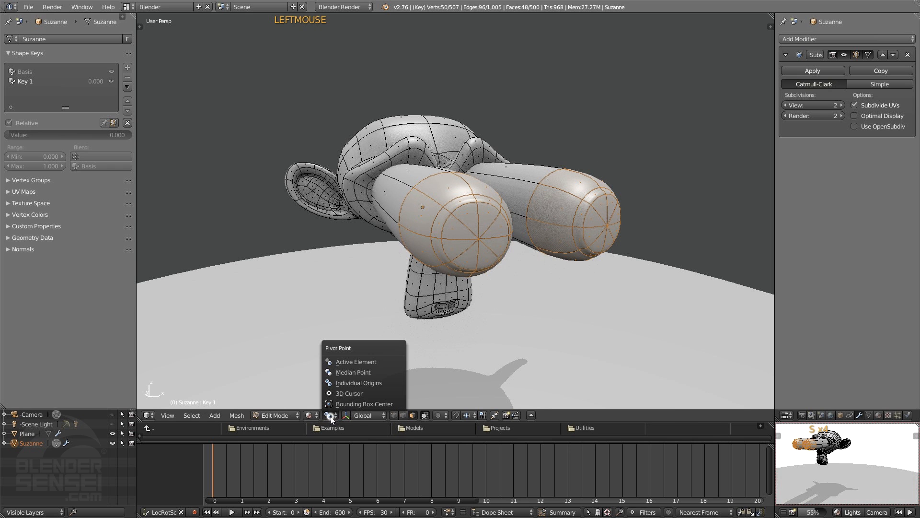
left_click(353, 372)
middle_click_drag(542, 244, 470, 281, "shift")
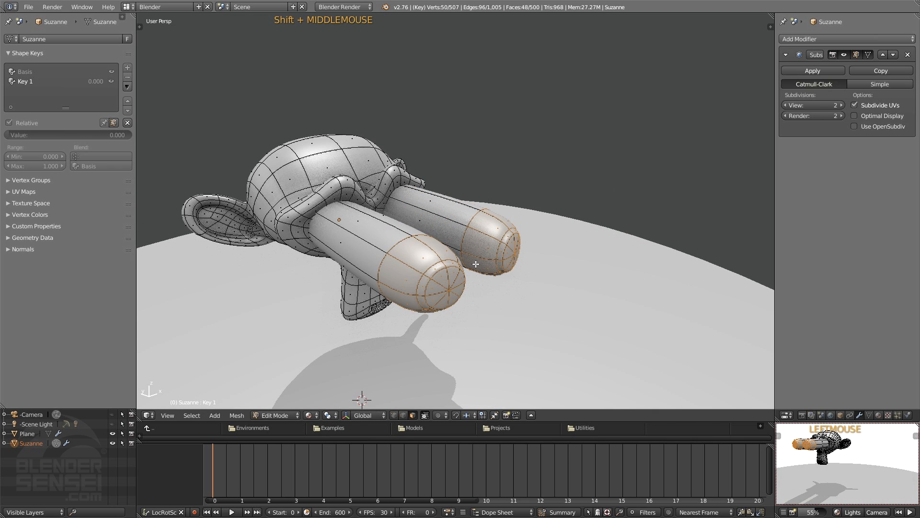
key("Tab")
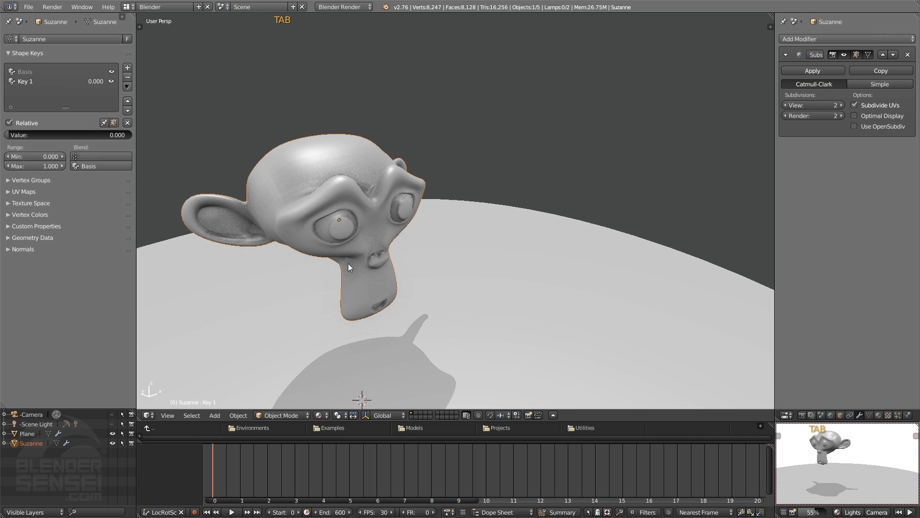
middle_click_drag(348, 263, 439, 242, "shift")
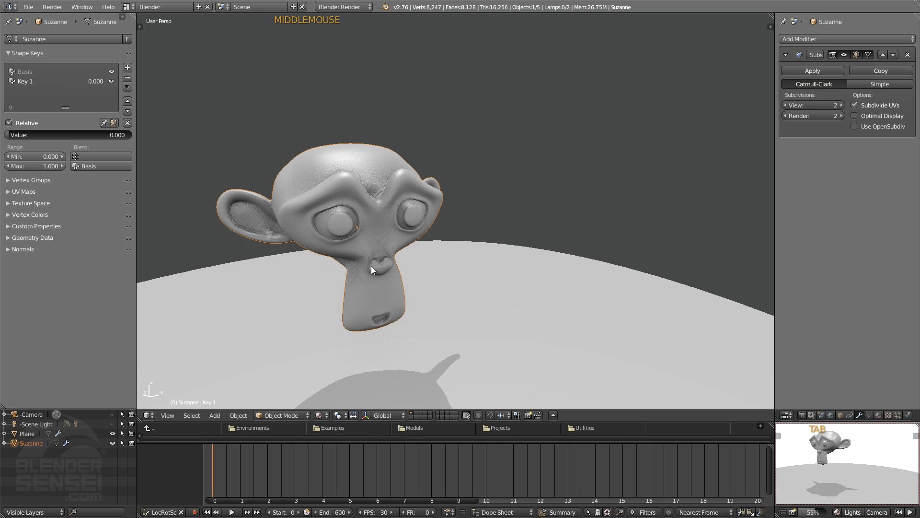
left_click(326, 226)
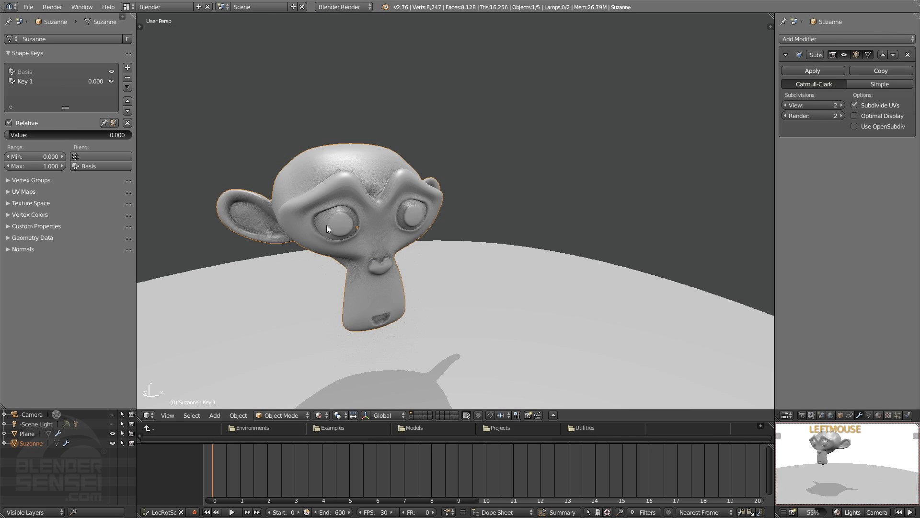
Step: Insert a keyframe for Key 1's value of 0.000 at frame 0
mouse_move(15, 135)
left_mouse_down()
mouse_move(128, 135)
mouse_move(9, 135)
left_mouse_up()
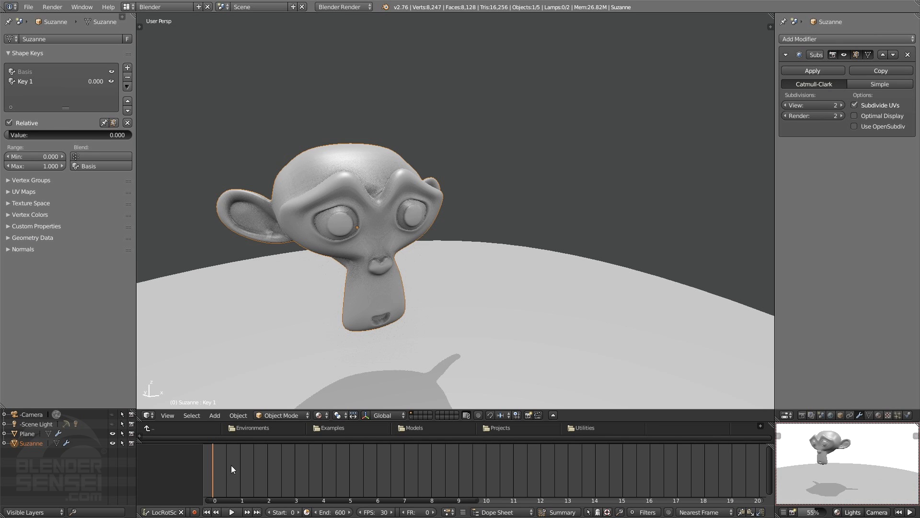
key("i")
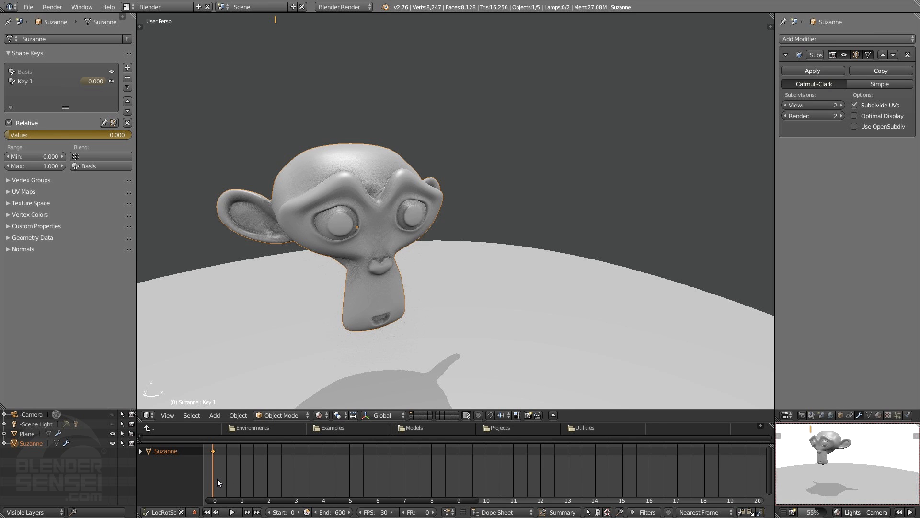
key("alt+a")
key("alt+a")
Step: At frame 30, set Key 1's value to about 0.527 and insert a keyframe for it
left_click(243, 482)
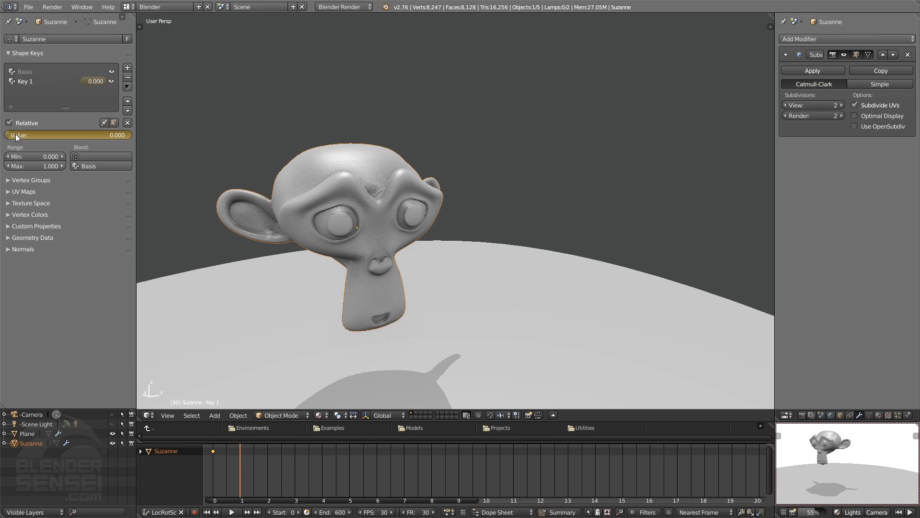
left_click_drag(15, 134, 73, 135)
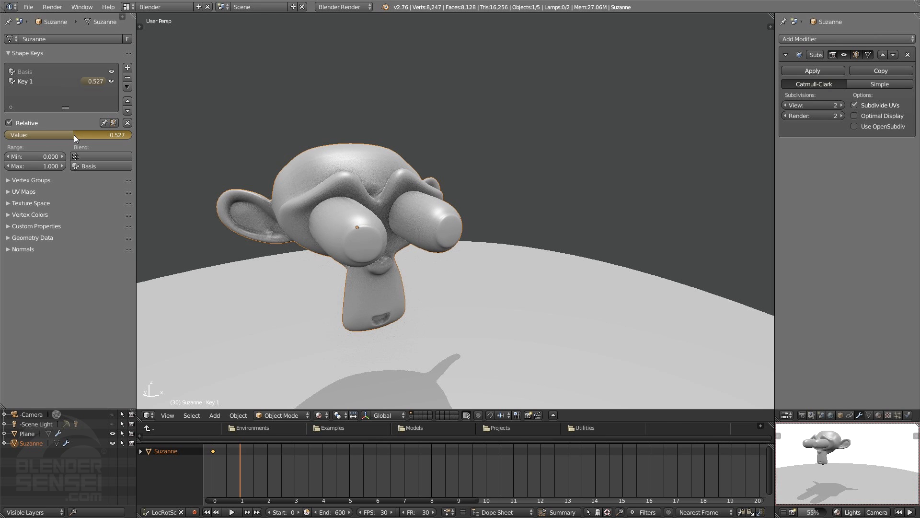
key("i")
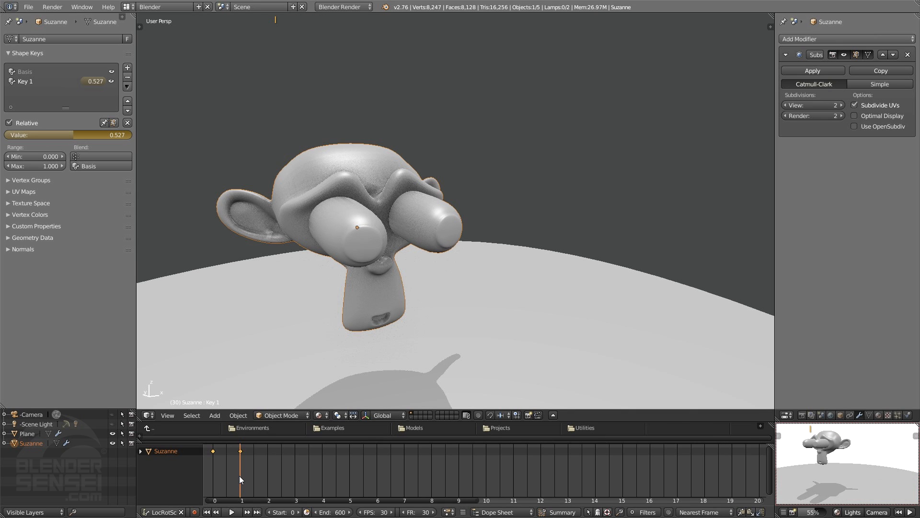
Step: Duplicate the frame 0 keyframe to frame 45 and scrub the timeline to check the eyes retracting
right_click_drag(239, 476, 258, 481)
left_click(214, 452)
key("shift+d")
left_click(261, 463)
mouse_move(252, 479)
right_mouse_down()
mouse_move(220, 479)
mouse_move(254, 484)
right_mouse_up()
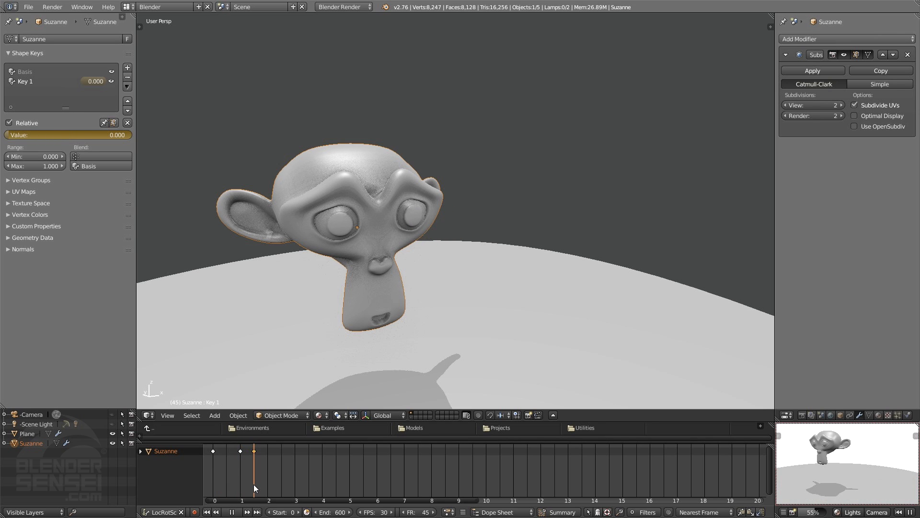
Step: Duplicate the keyframe at frame 45 to frame 75 to hold the eyes in their basis shape
left_click_drag(254, 484, 282, 485)
key("shift+d")
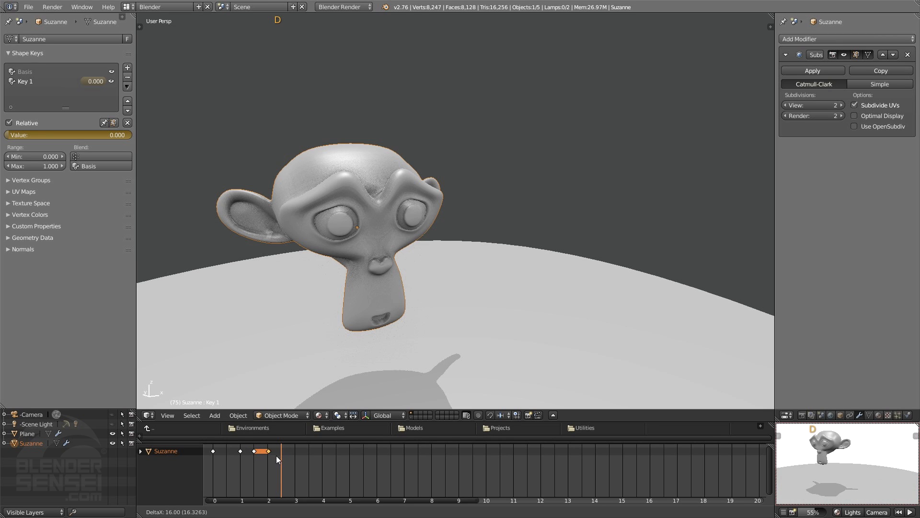
left_click(285, 458)
Step: At frame 120, set Key 1's value to 1.000 and insert a keyframe for it
right_click_drag(285, 470, 322, 474)
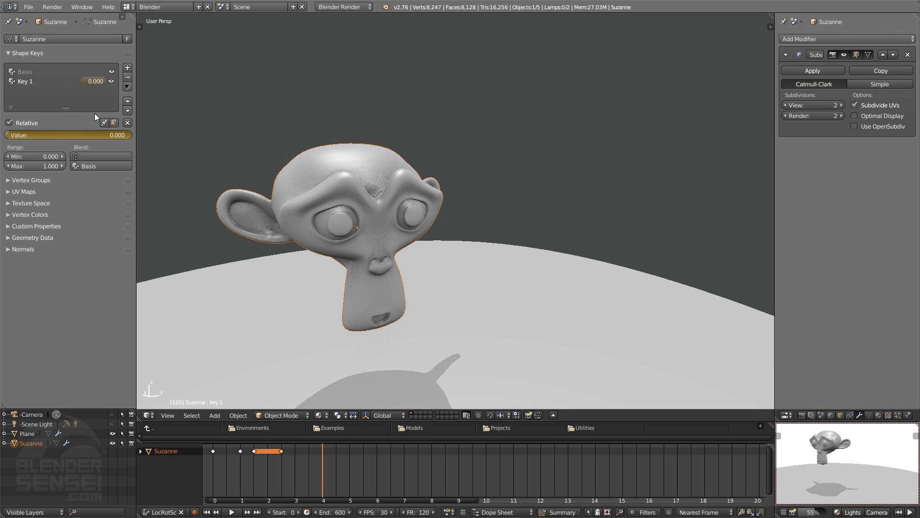
left_click_drag(28, 138, 122, 139)
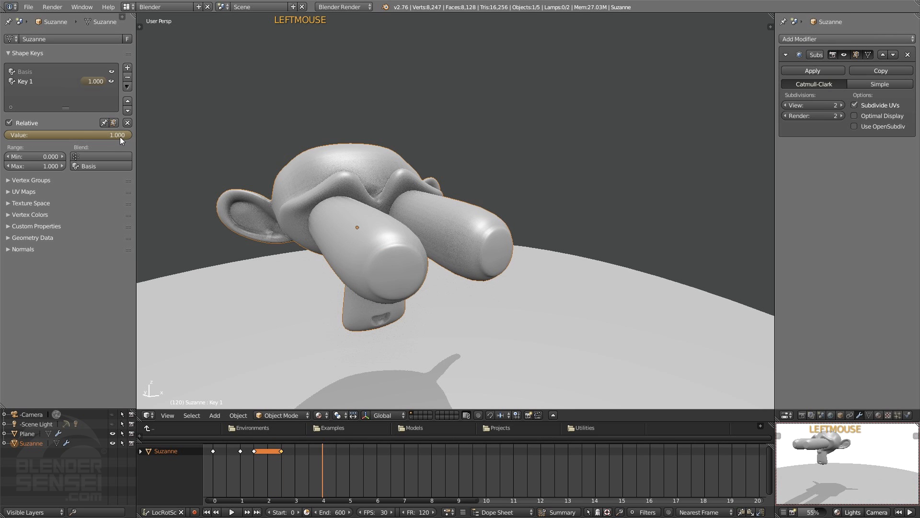
key("i")
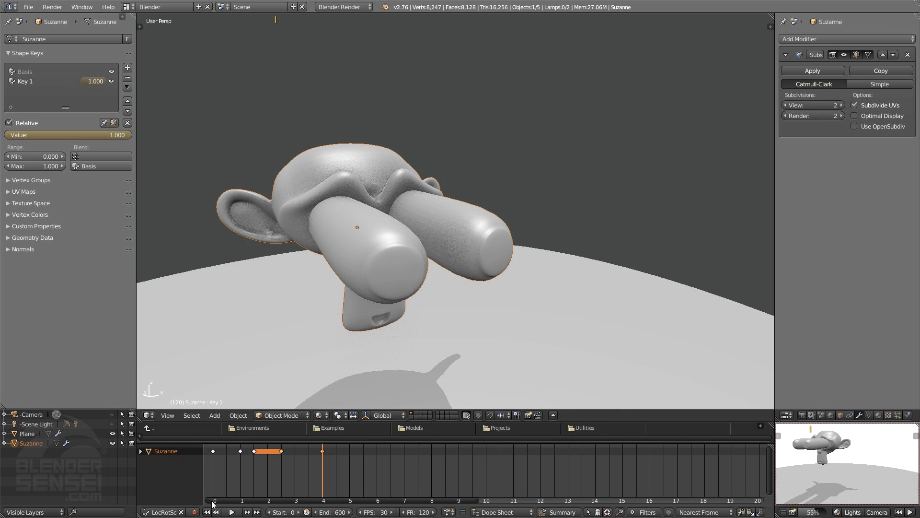
Step: Play the eye animation from the first frame and stop it after the last keyframe
left_click(207, 512)
left_click(231, 512)
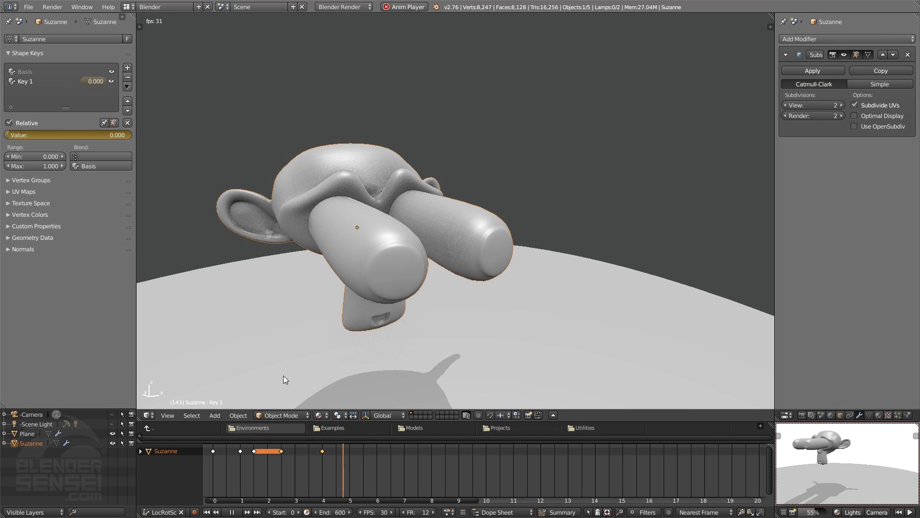
left_click(231, 512)
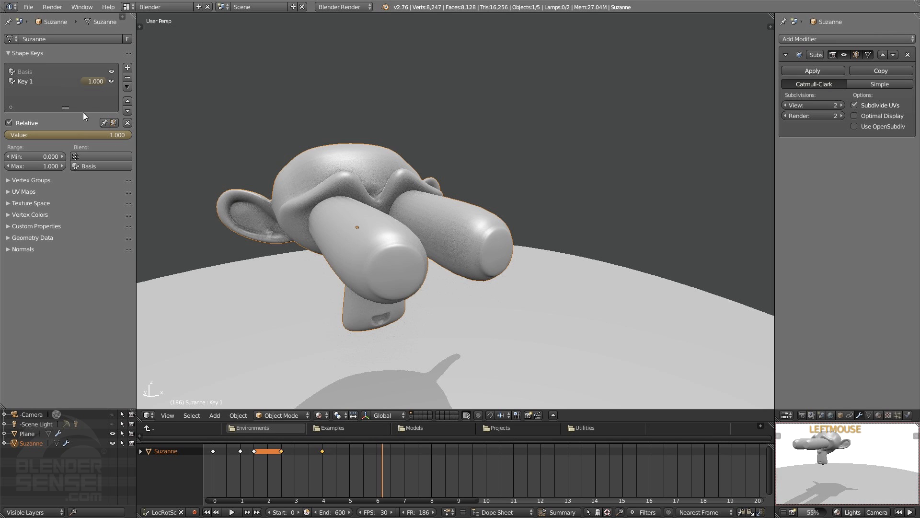
Step: Rename the shape key Key 1 as Wacky Eyes
double_click(25, 82)
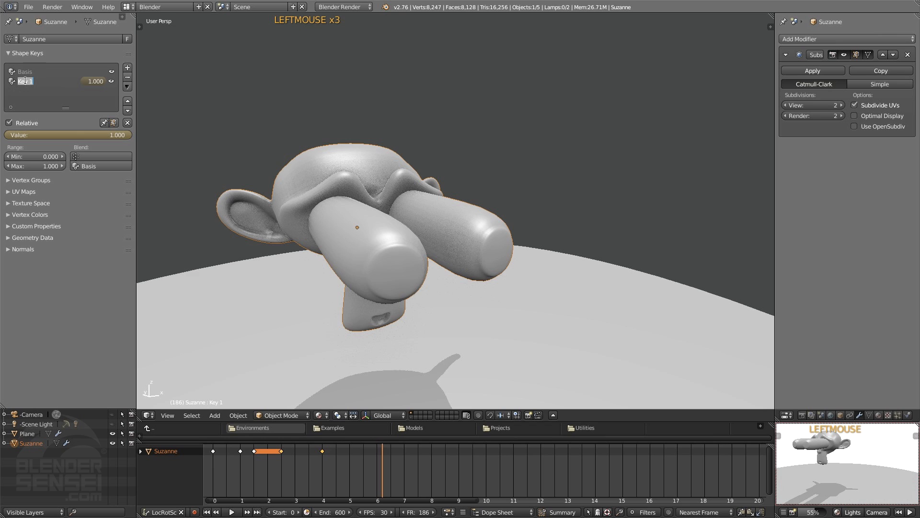
type("Wacky Eyes")
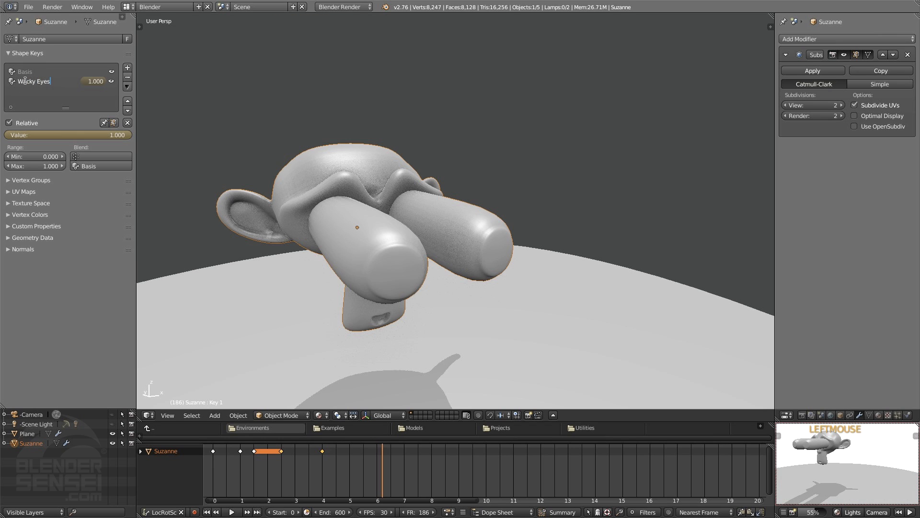
key("Return")
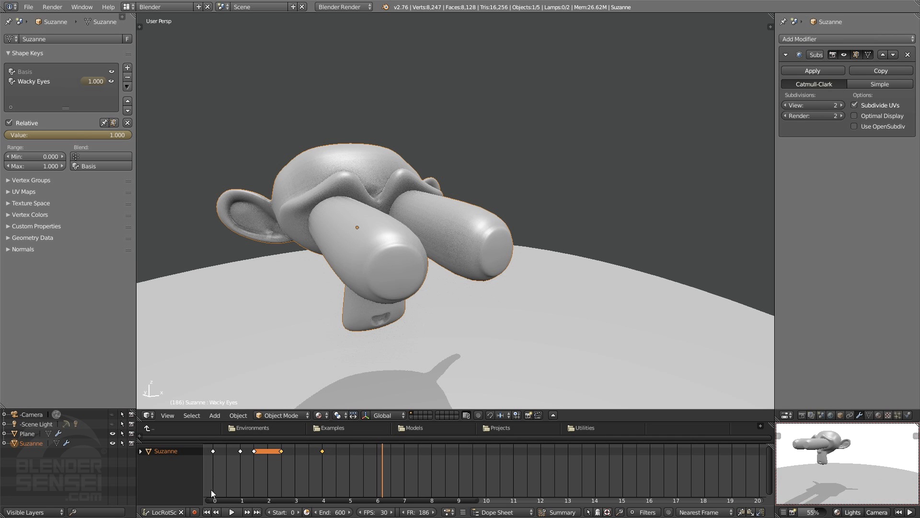
Step: Return to the first frame and add a new shape key below Wacky Eyes
left_click(206, 512)
middle_click_drag(472, 261, 414, 272)
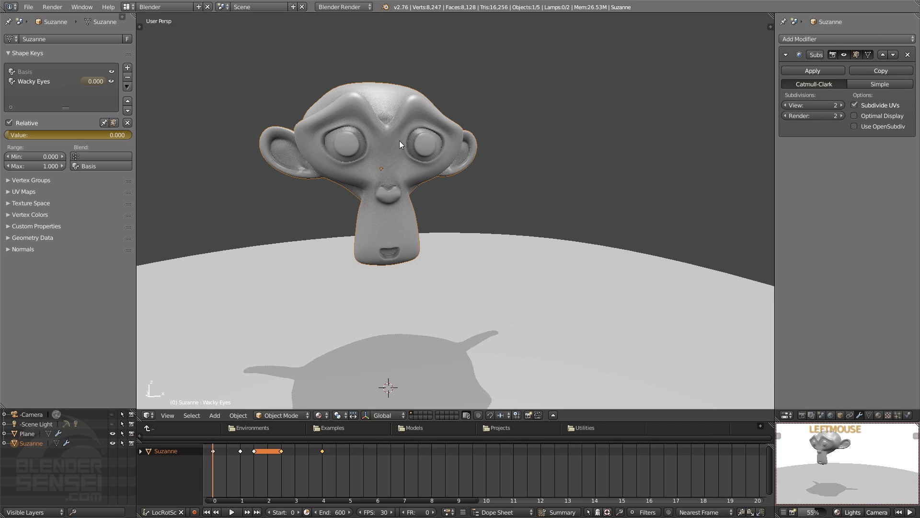
left_click(127, 68)
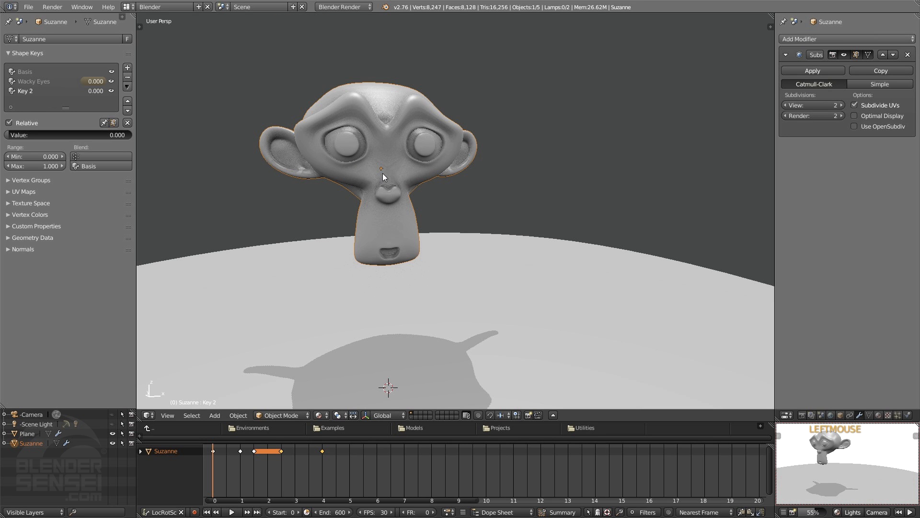
Step: With Key 2 active, enter Edit Mode on the monkey head and select only one face inside the mouth
key("Tab")
middle_click_drag(383, 172, 401, 178)
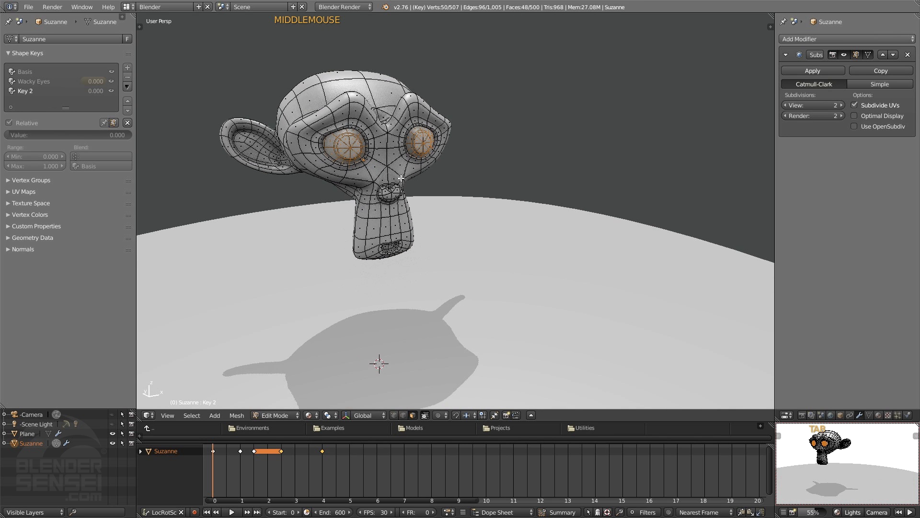
middle_click_drag(398, 211, 392, 23, "ctrl")
left_click(344, 269)
left_click(344, 268)
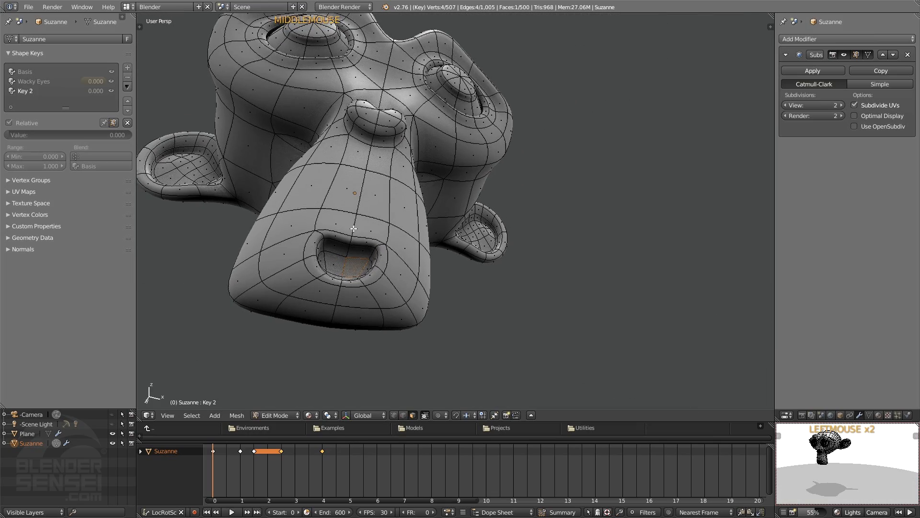
Step: Extend the selection with Circle Select over the inner faces of the mouth
middle_click_drag(332, 134, 320, 254)
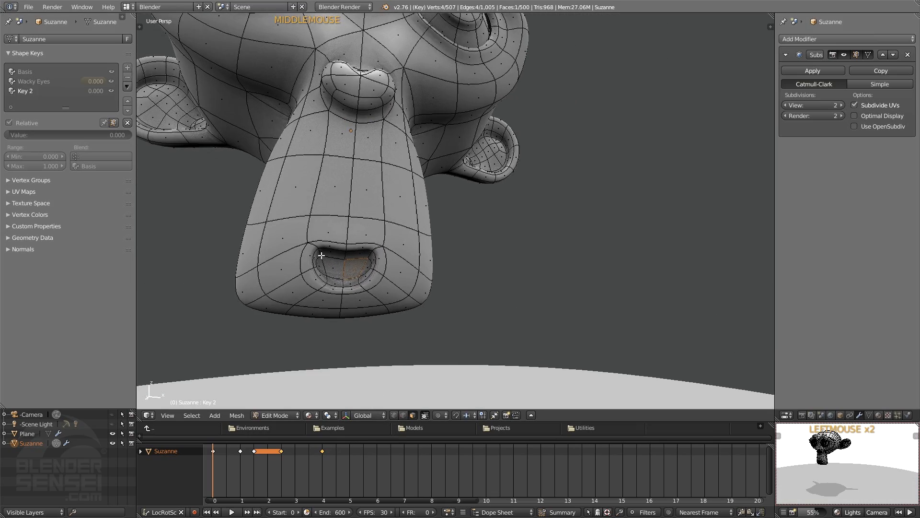
middle_click_drag(315, 290, 362, 242, "shift")
middle_click_drag(395, 268, 376, 228, "ctrl")
key("c")
mouse_move(376, 227)
left_mouse_down()
mouse_move(378, 219)
mouse_move(361, 218)
mouse_move(393, 225)
left_mouse_up()
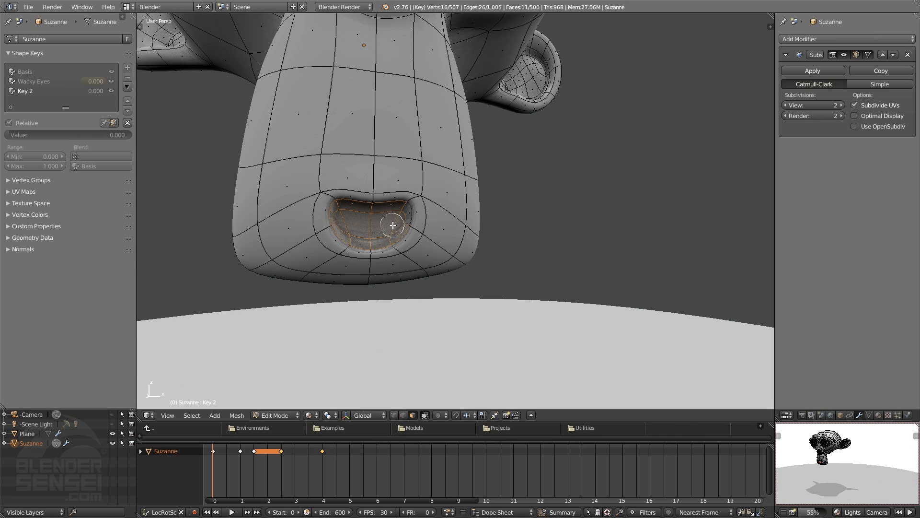
Step: Extend the selection with Circle Select to the ring of faces around the mouth's rim
middle_click_drag(384, 225, 341, 223)
key("c")
left_click(340, 222)
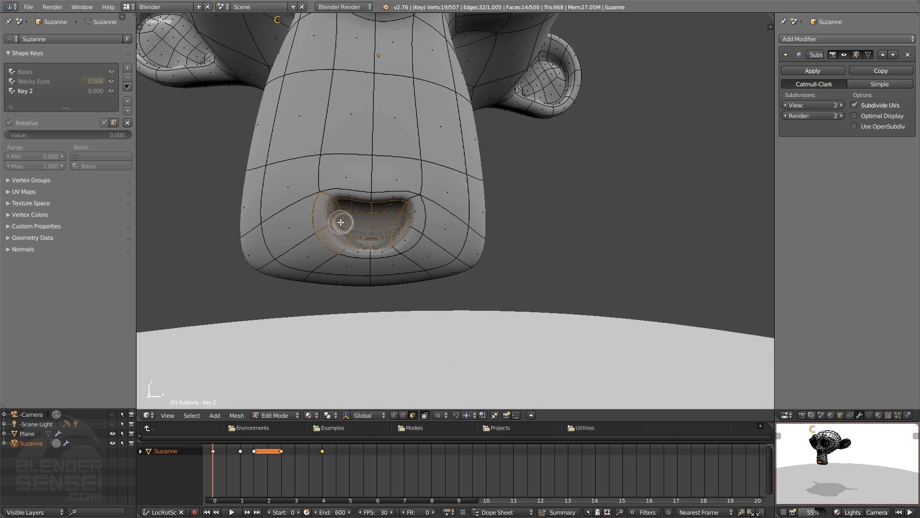
right_click(369, 208)
Step: Scale up the selected mouth faces strongly, then shrink them back to a moderately enlarged mouth opening
middle_click_drag(369, 208, 433, 196)
key("s")
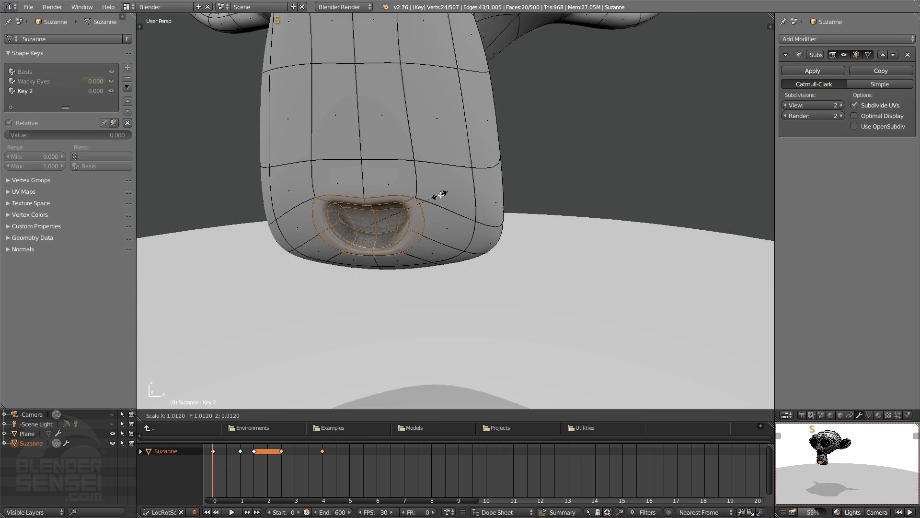
left_click(496, 156)
middle_click_drag(498, 153, 430, 187)
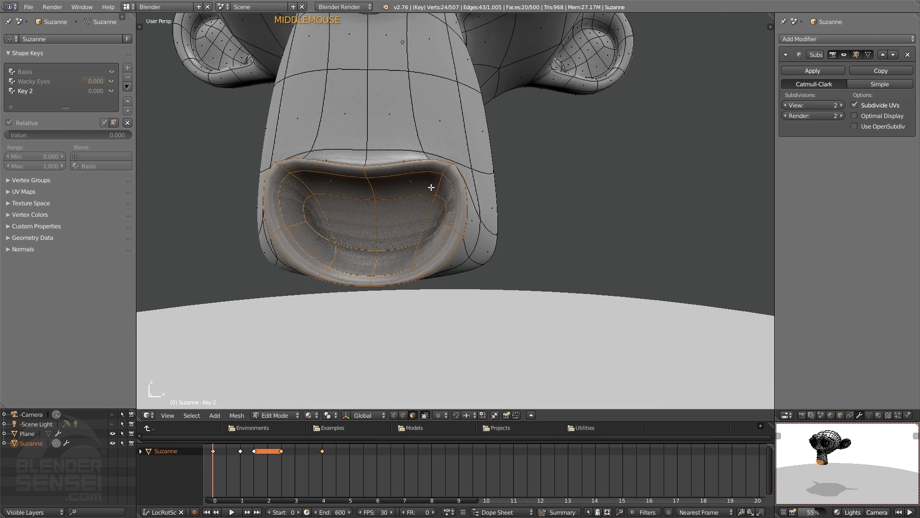
key("s")
key("s")
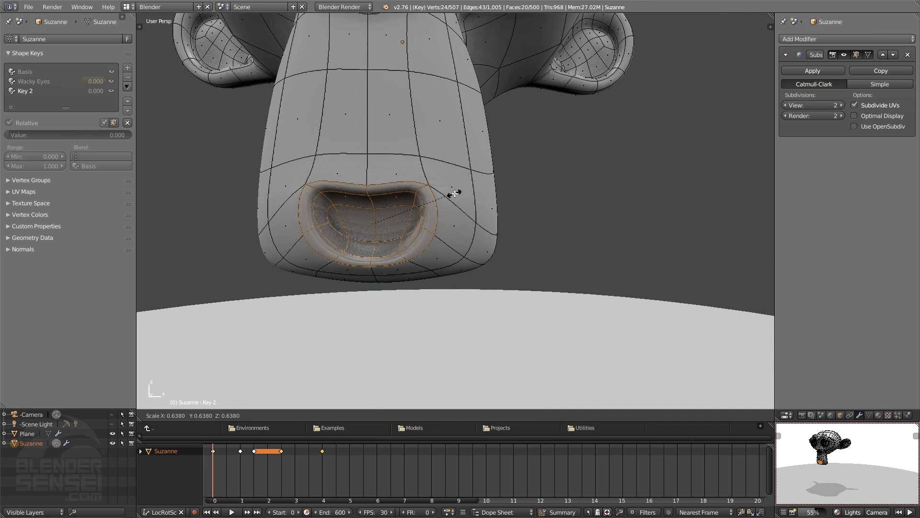
left_click(449, 197)
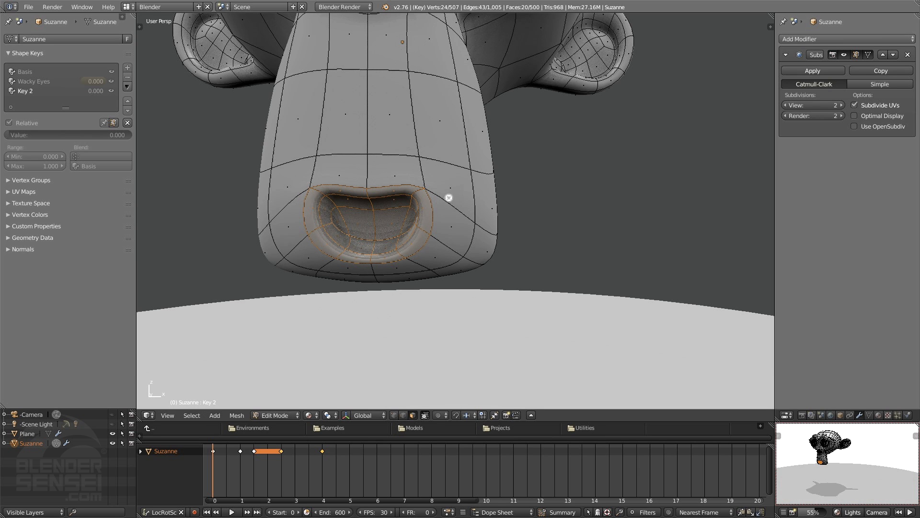
Step: Add the two faces above the upper lip to the selection and move everything up about 0.27 along Z
left_click(390, 169, "shift")
left_click(344, 170, "shift")
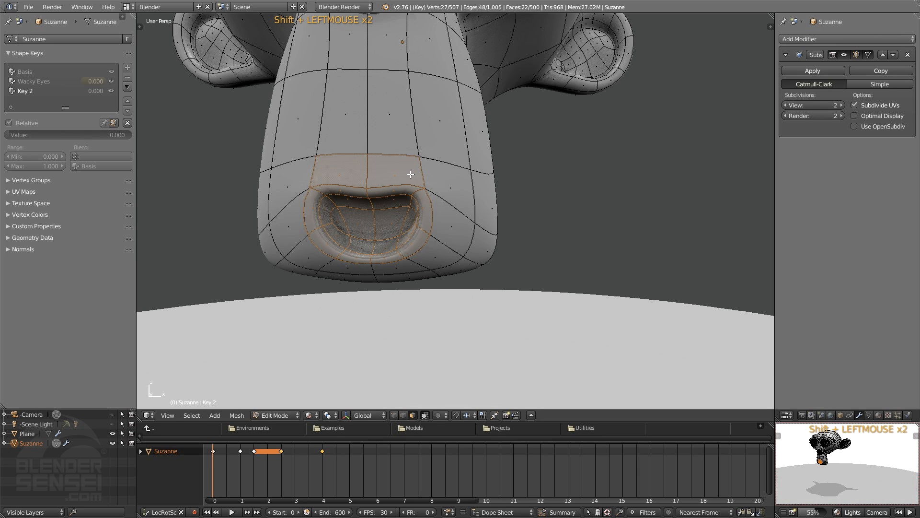
key("g")
key("z")
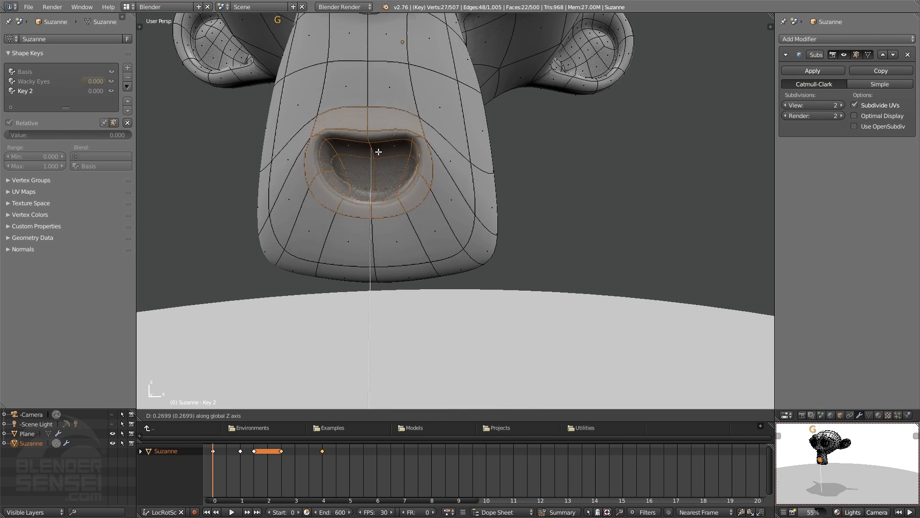
left_click(381, 148)
Step: Scale the selected mouth and upper-lip faces up by about 1.5 and shift them along the Y axis
key("s")
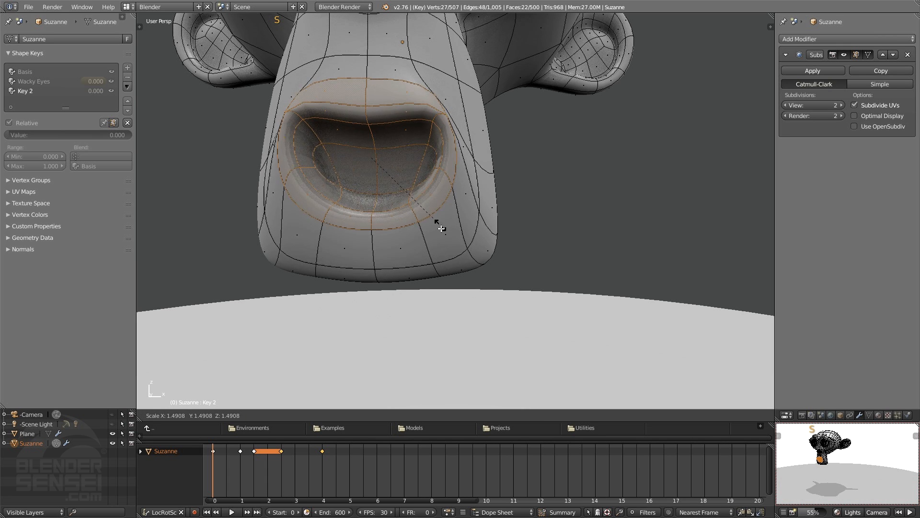
left_click(447, 237)
key("g")
key("y")
left_click(425, 211)
Step: Widen the selected mouth area by scaling it along the X axis
mouse_move(407, 206)
middle_mouse_down()
mouse_move(391, 220)
mouse_move(402, 222)
middle_mouse_up()
key("s")
key("x")
left_click(492, 171)
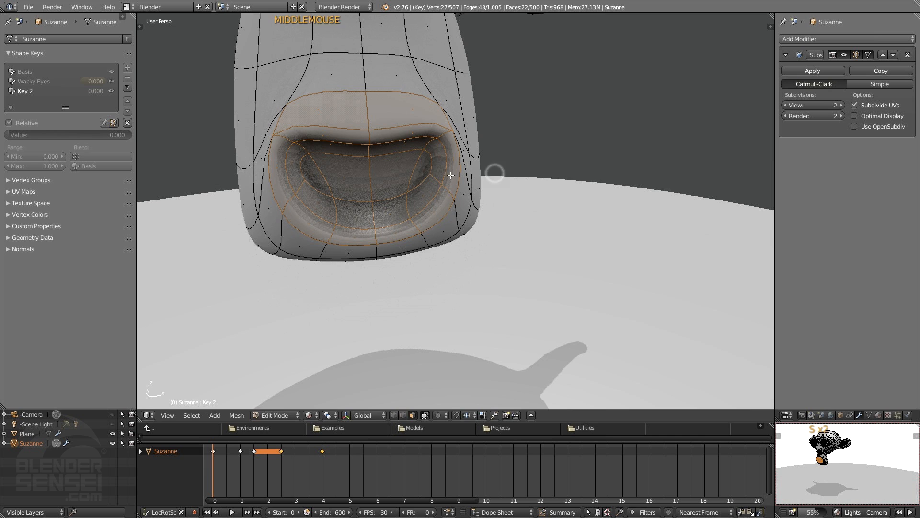
Step: Select the two middle faces of the lower lip and move them along the Z axis
middle_click_drag(493, 172, 381, 200)
left_click(392, 232)
key("g")
key("z")
left_click(380, 231)
Step: Enable proportional editing and scale up a face deep inside the mouth, adjusting the influence radius to keep the change local
left_click(440, 415)
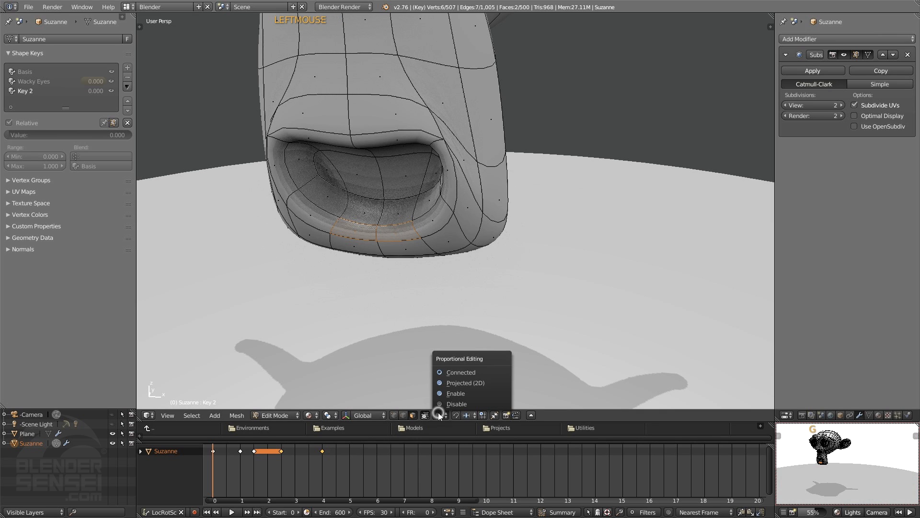
left_click(459, 394)
middle_click_drag(352, 168, 420, 235, "shift")
left_click(417, 220)
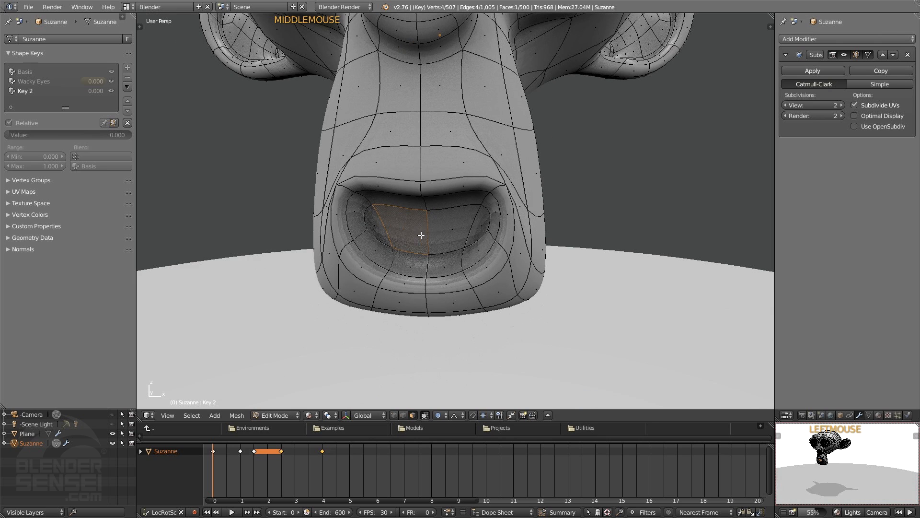
key("s")
key("s")
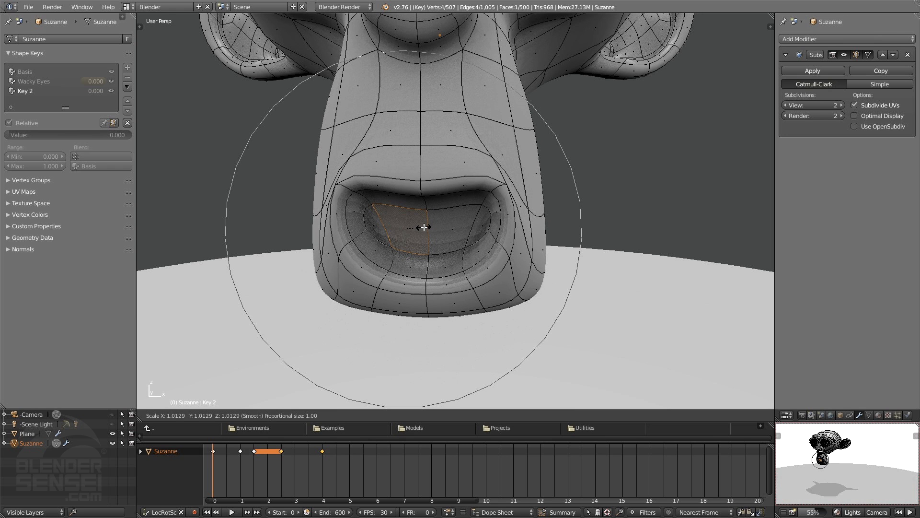
scroll(424, 228, "up", 12)
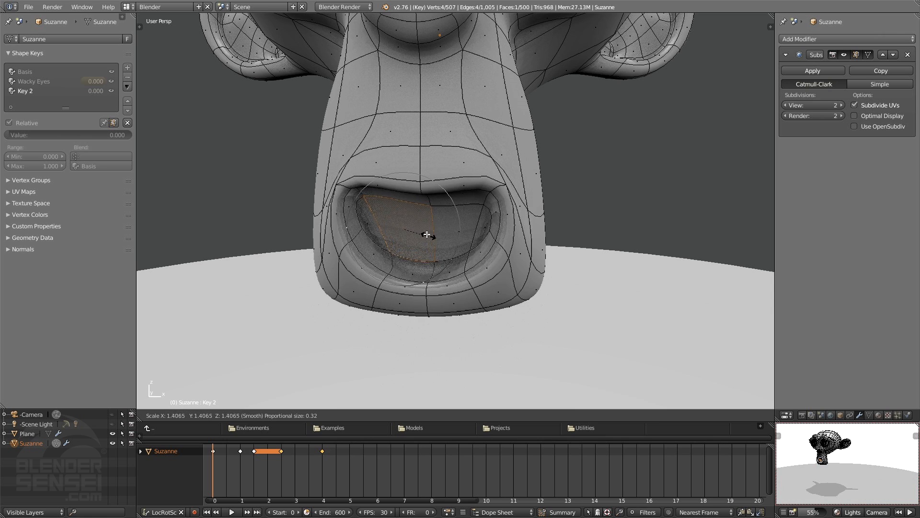
scroll(422, 229, "down", 8)
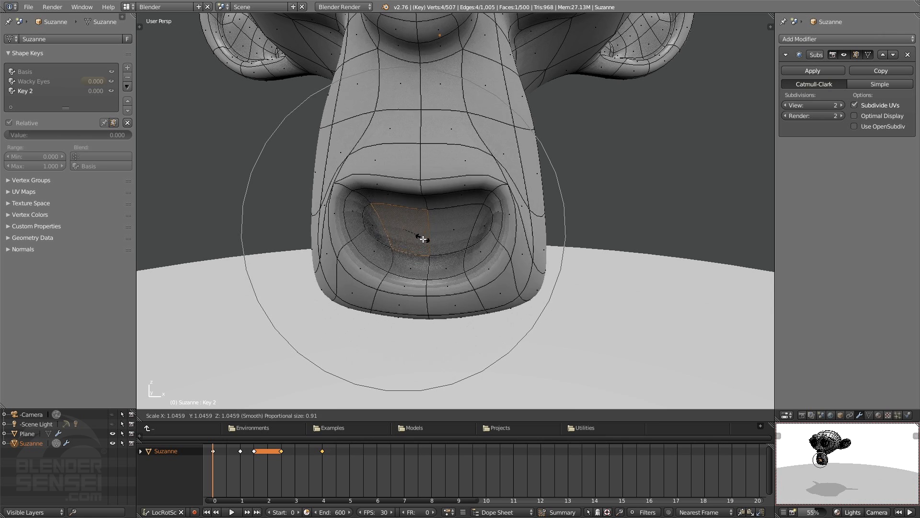
scroll(430, 238, "up", 3)
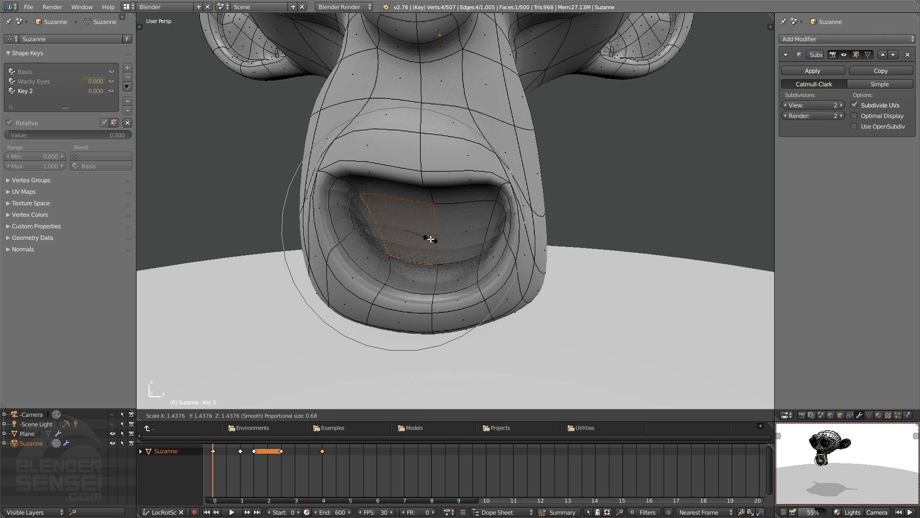
scroll(430, 241, "up", 5)
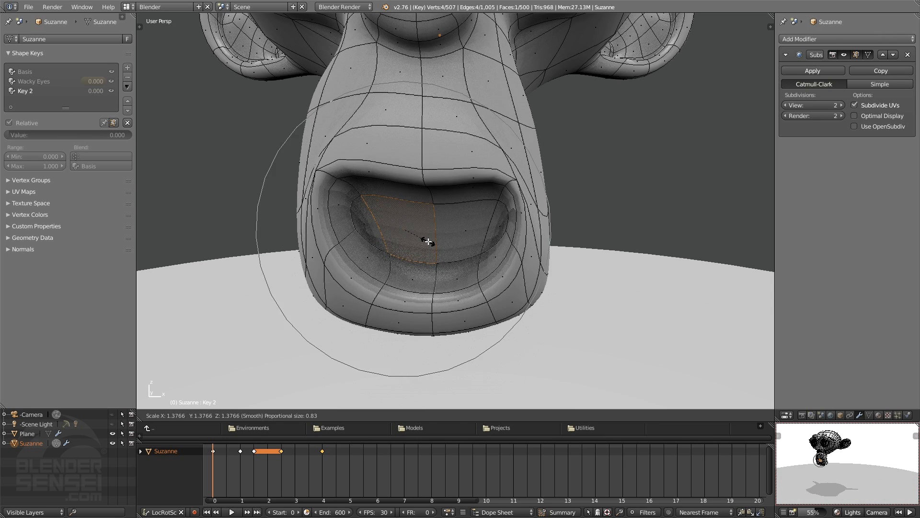
left_click(430, 241)
Step: Select the inner face just beneath the upper lip and scale it with proportional editing
right_click(381, 187)
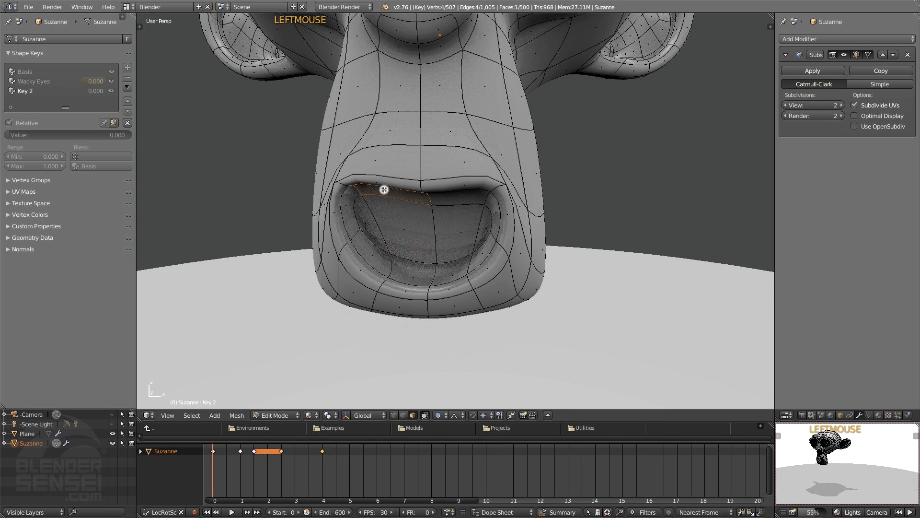
key("s")
key("s")
left_click(404, 209)
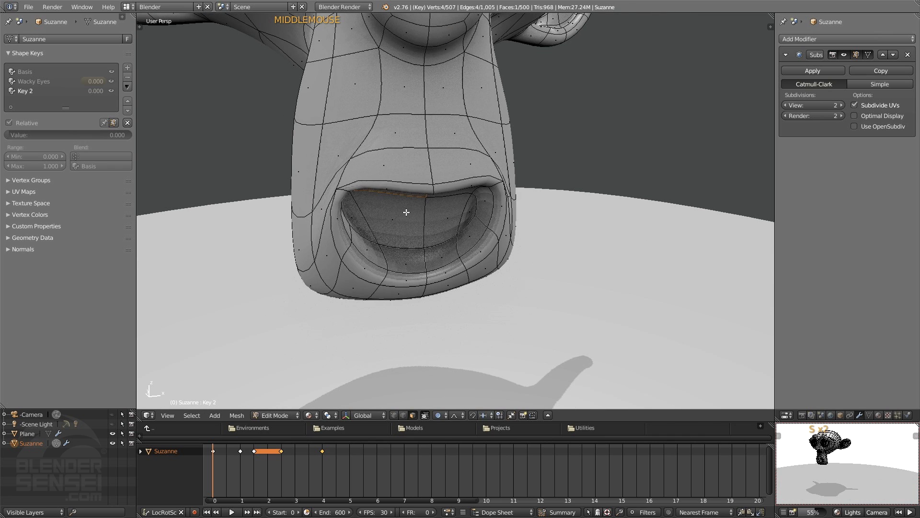
Step: Return to Object Mode, bring the whole head into view and rename the shape key Key 2 as Moth Open Smile
key("Tab")
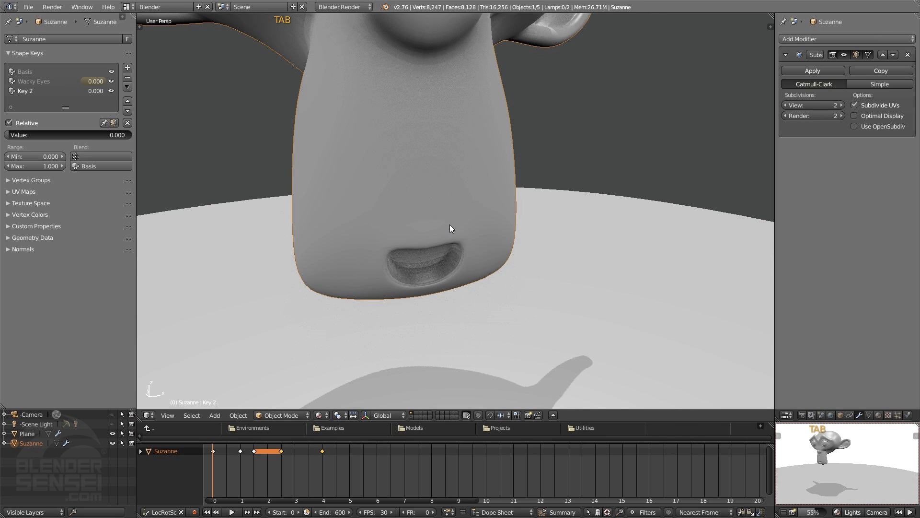
scroll(450, 224, "down", 3)
middle_click_drag(438, 215, 440, 242, "shift")
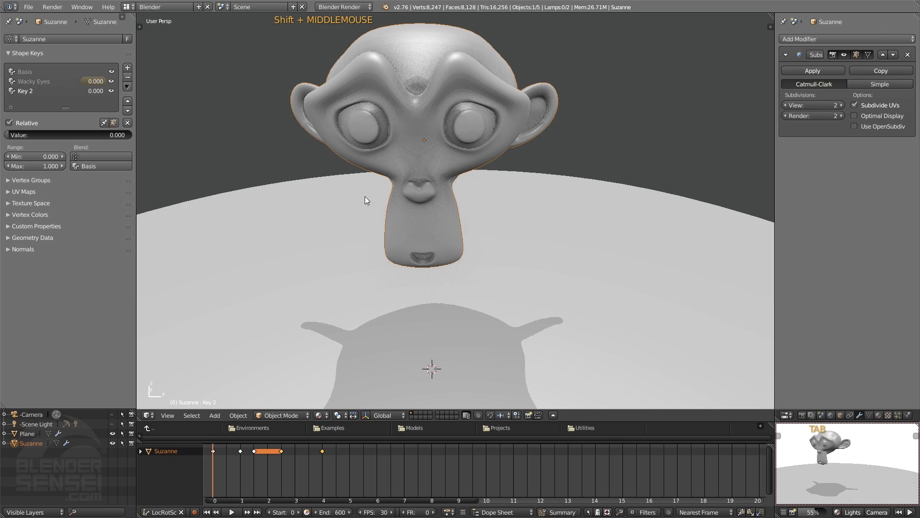
double_click(29, 92)
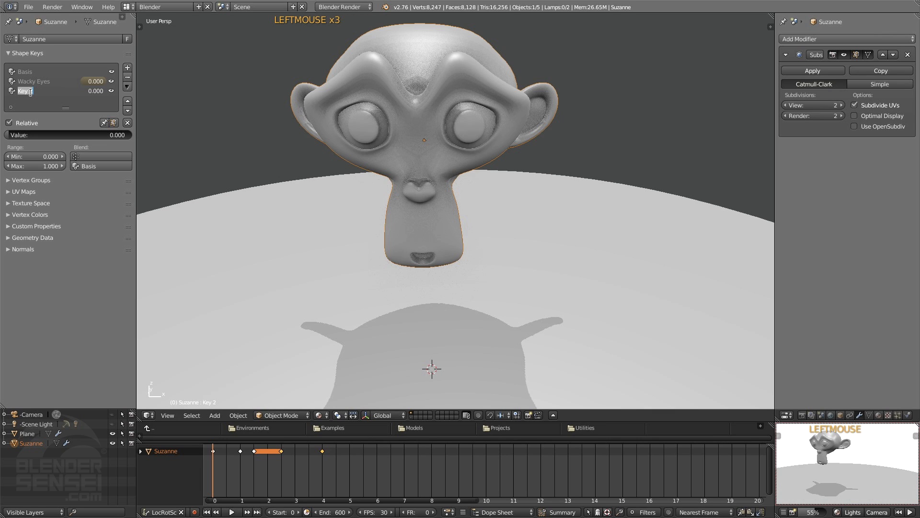
type("M")
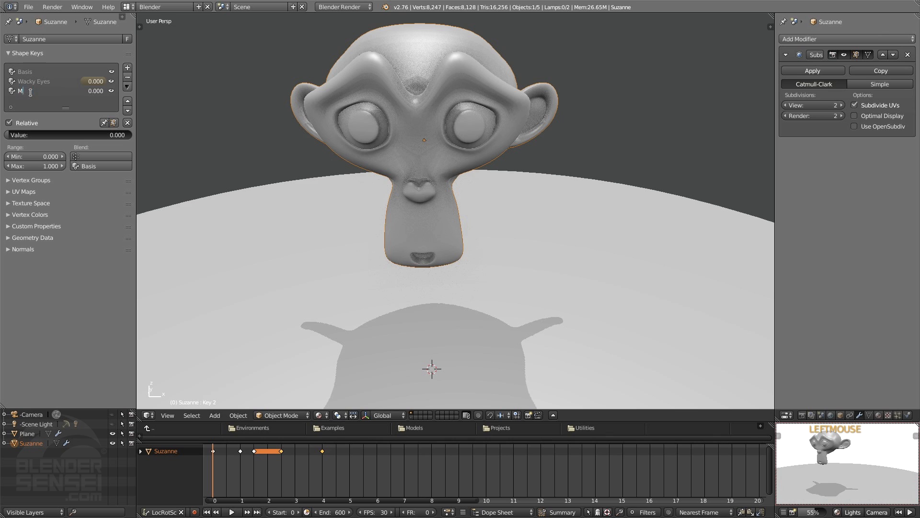
type("oth Open")
key("BackSpace")
key("BackSpace")
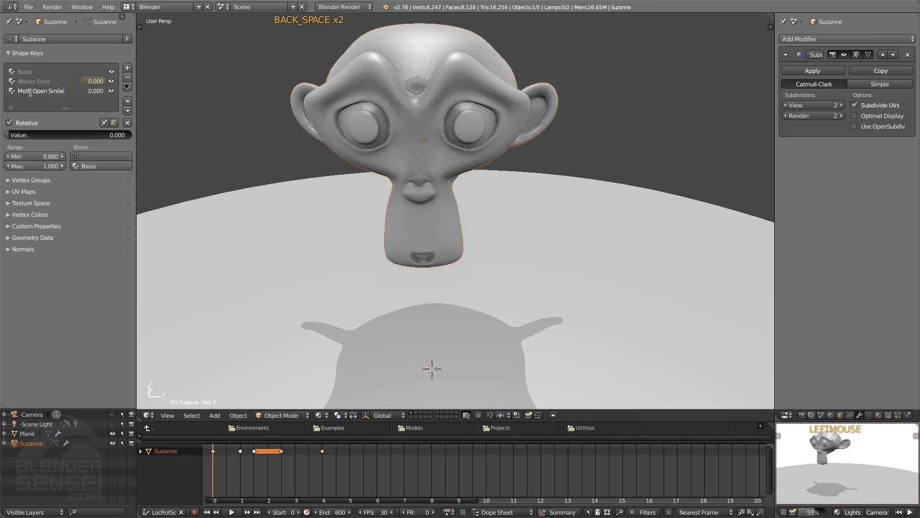
key("Return")
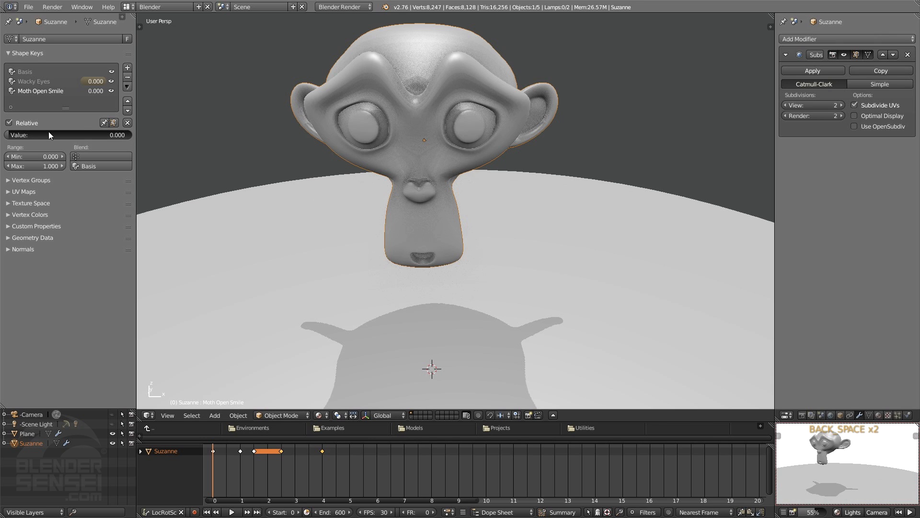
Step: Keyframe the Moth Open Smile value at 0.000 on frame 0 and again on frame 30
mouse_move(10, 135)
left_mouse_down()
mouse_move(131, 135)
mouse_move(16, 137)
left_mouse_up()
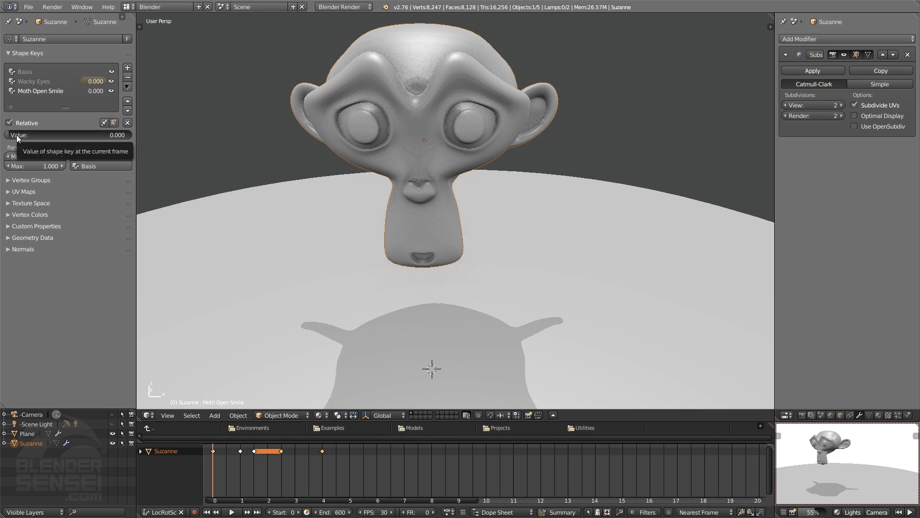
key("i")
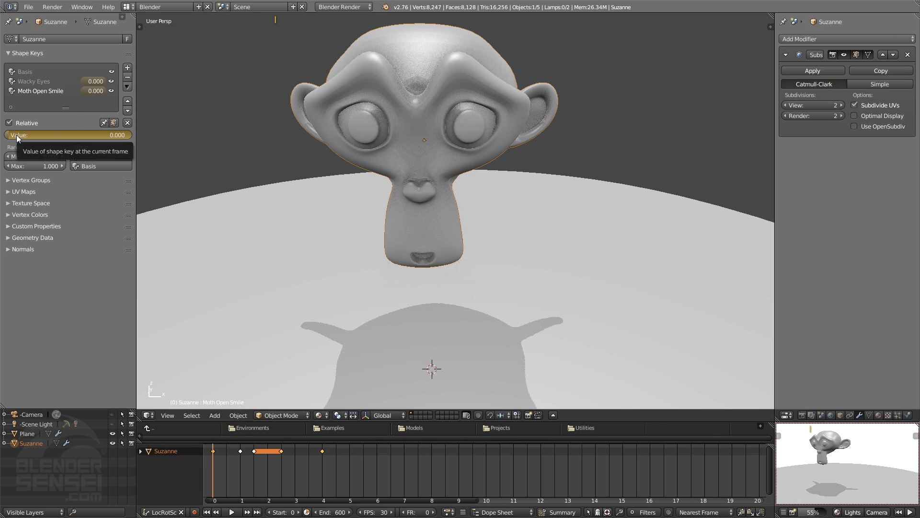
key("alt+a")
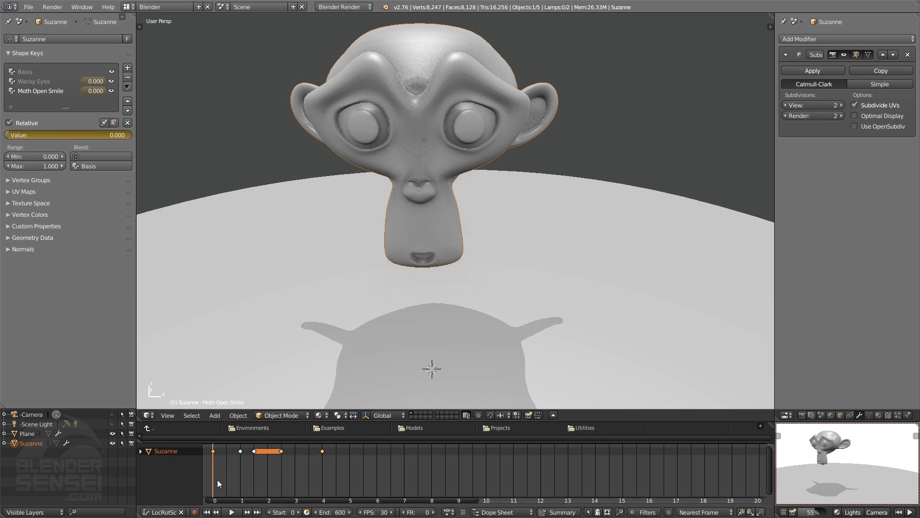
right_click(217, 479)
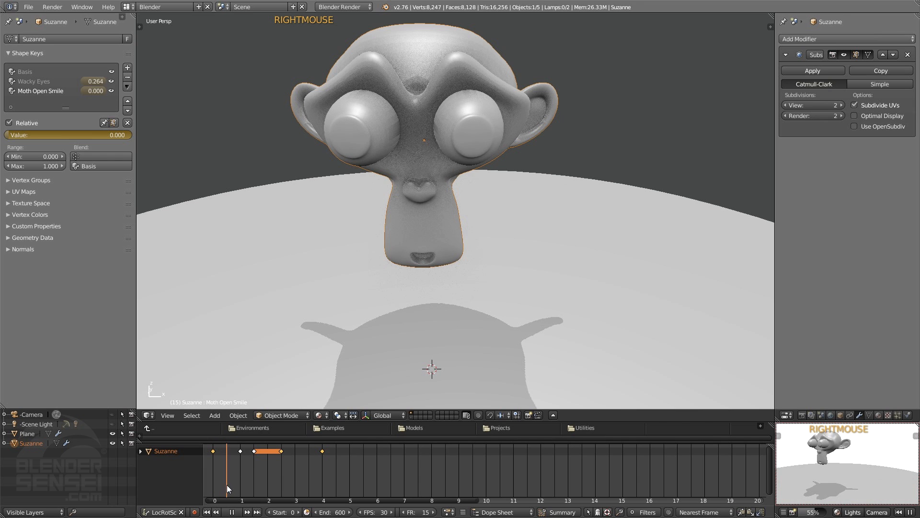
key("alt+a")
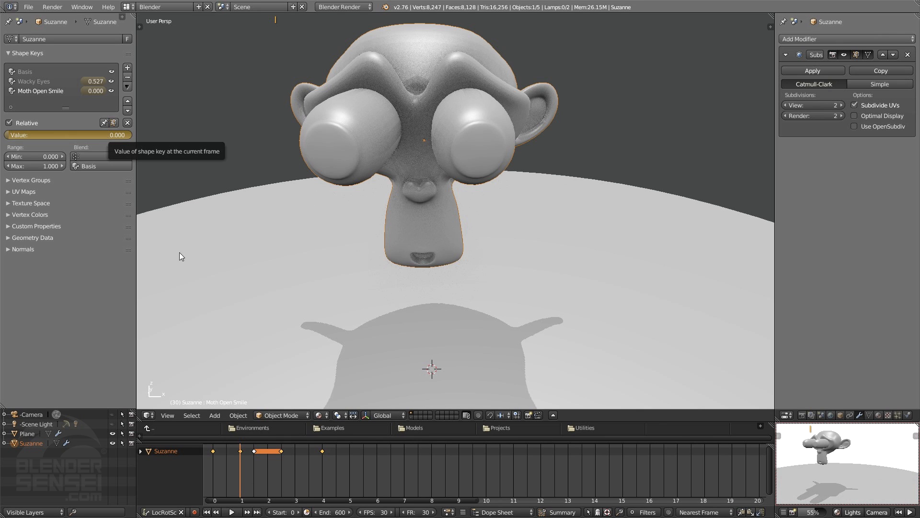
Step: On frame 45, raise the Moth Open Smile value to about 0.291 and keyframe it
mouse_move(240, 473)
right_mouse_down()
mouse_move(219, 473)
mouse_move(255, 484)
right_mouse_up()
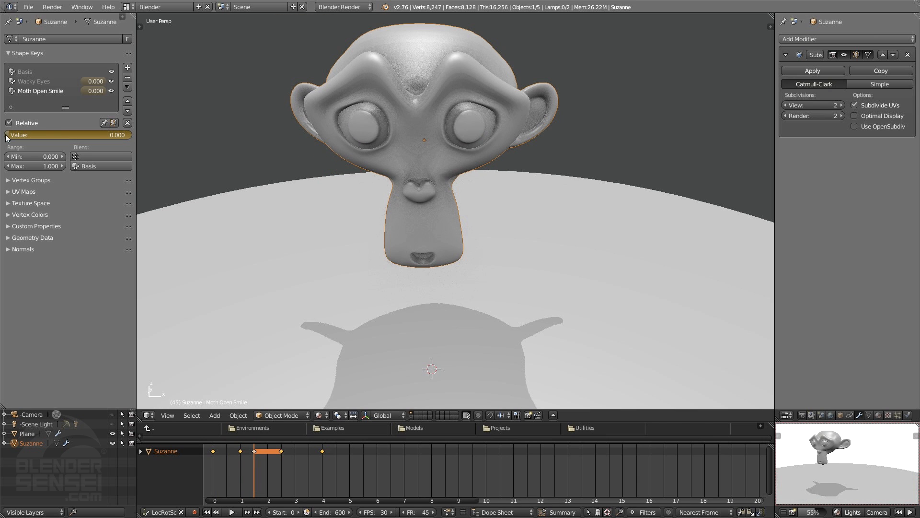
left_click_drag(8, 138, 46, 138)
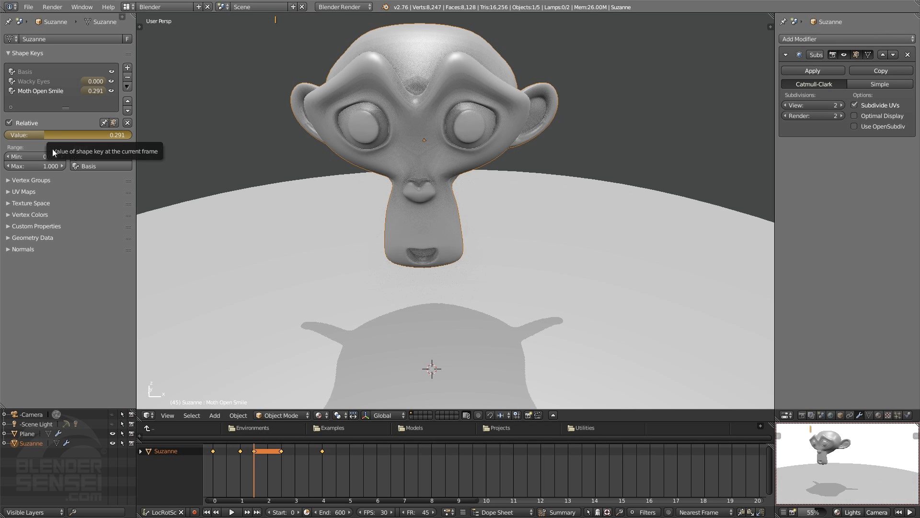
left_click(194, 512)
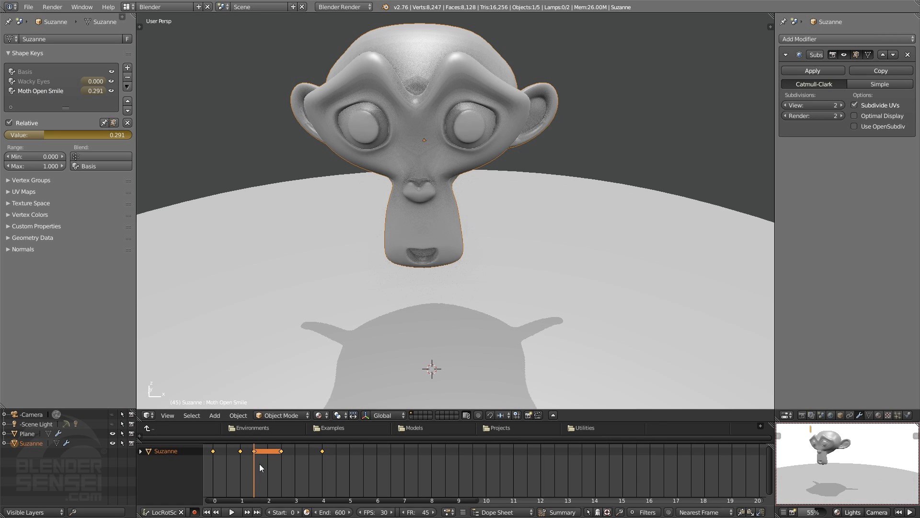
Step: Keyframe the Moth Open Smile value at 1.000 on frame 60 and 0.000 on frame 75
right_click_drag(253, 479, 272, 481)
left_click_drag(31, 134, 128, 136)
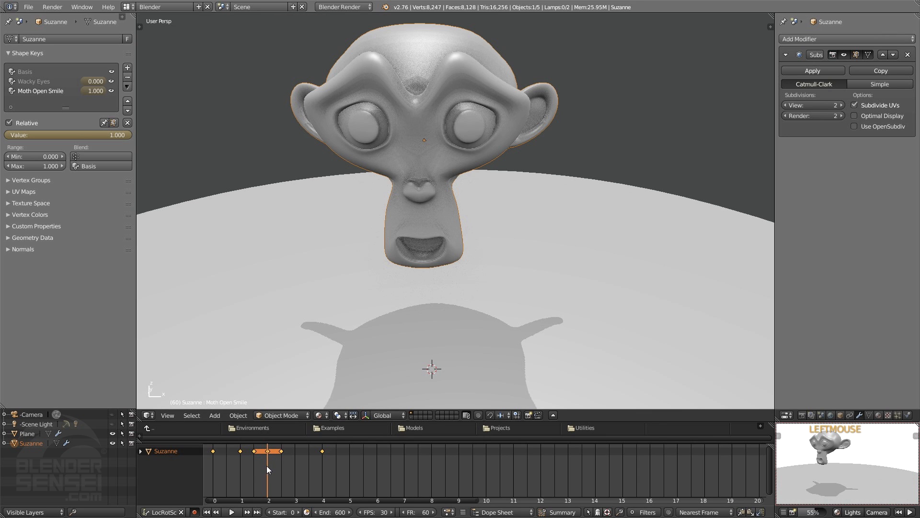
right_click_drag(267, 465, 284, 483)
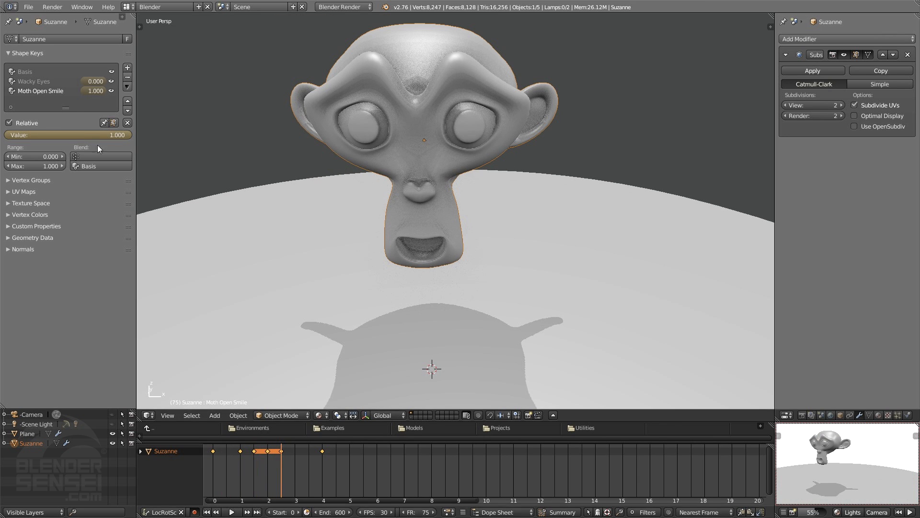
left_click_drag(96, 136, 8, 136)
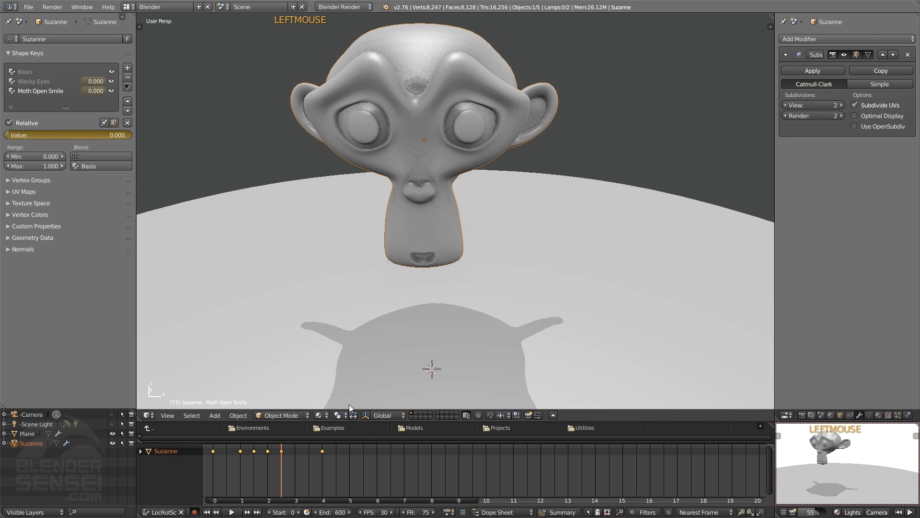
Step: Keyframe the Moth Open Smile value at 1.000 on frame 90 and at 0.000 a few frames further on
right_click_drag(281, 476, 297, 484)
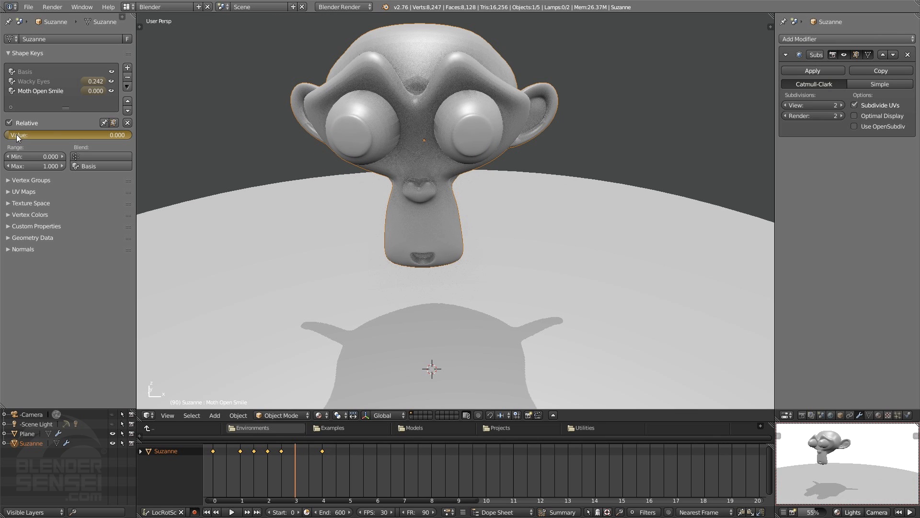
left_click_drag(17, 134, 129, 134)
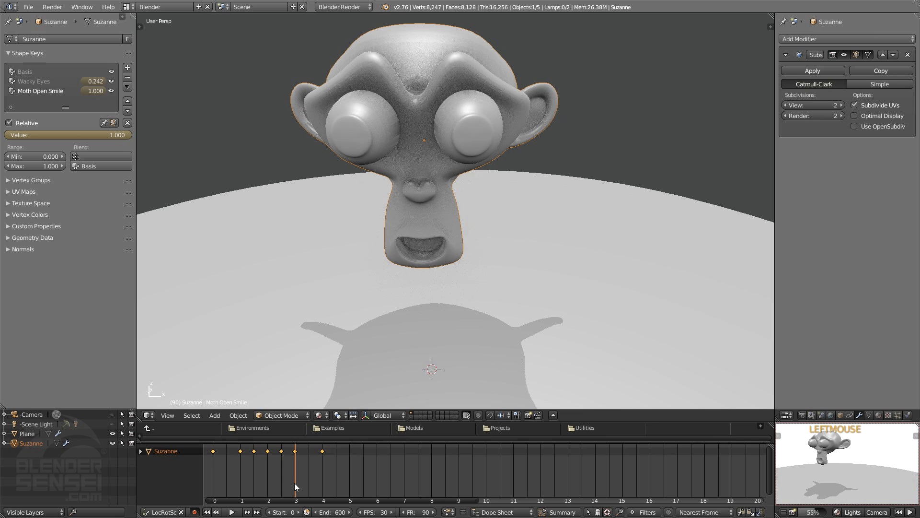
right_click_drag(294, 483, 303, 482, "alt")
left_click_drag(117, 136, 7, 136)
Step: Keyframe Moth Open Smile at 1.000 on frame 103, then alternate 0.000 and 1.000 at short intervals before frame 120
right_click_drag(301, 463, 307, 467, "alt")
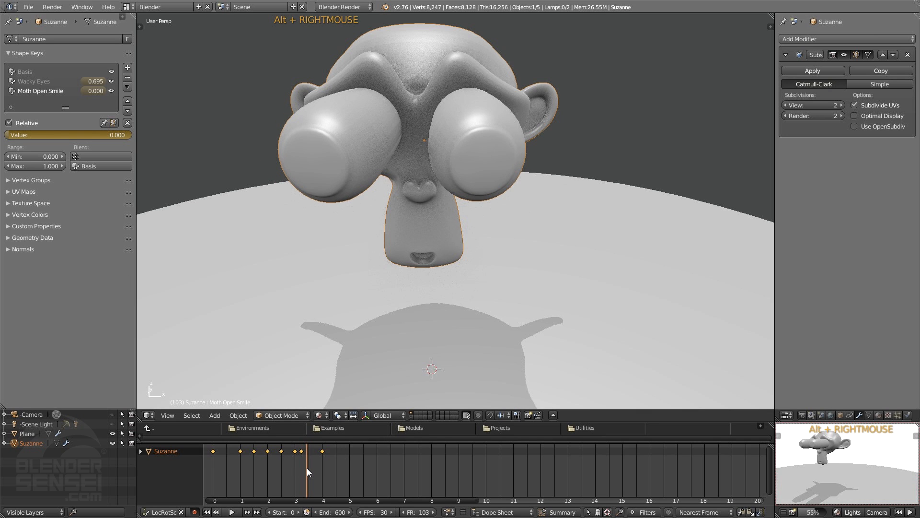
left_click_drag(21, 138, 130, 136)
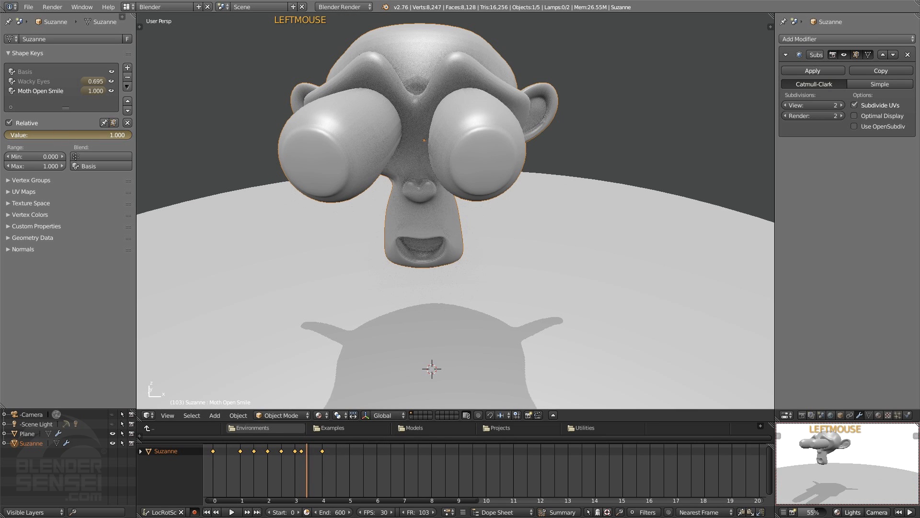
right_click_drag(309, 468, 312, 470, "alt")
left_click_drag(72, 135, 10, 135)
right_click_drag(312, 480, 317, 482, "alt")
left_click_drag(32, 136, 130, 135)
Step: Play the combined shape key animation from frame 0 while viewing the head at an angle, and stop it
left_click(207, 511)
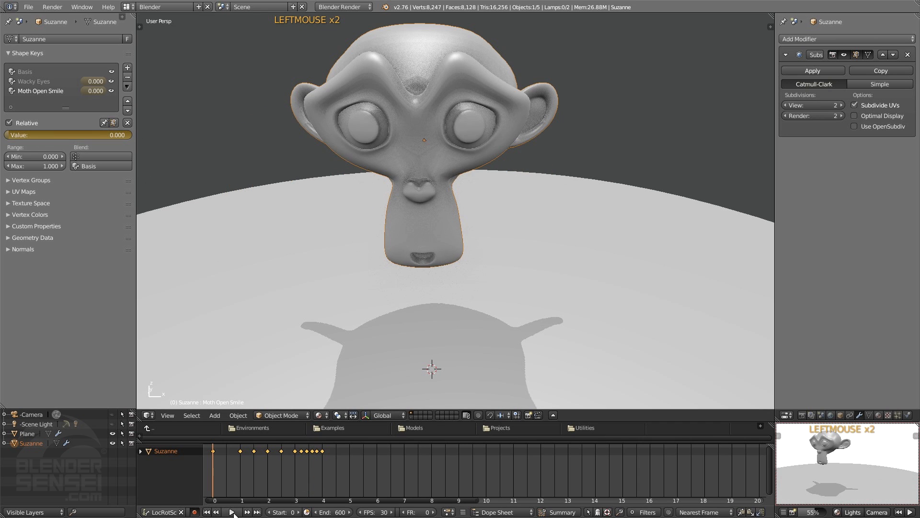
left_click(231, 512)
middle_click_drag(325, 299, 358, 290)
left_click(233, 511)
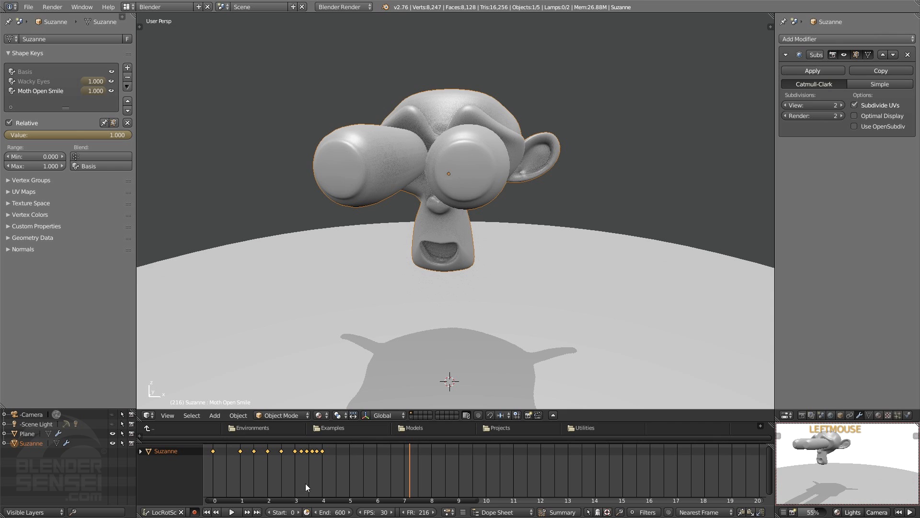
Step: Switch the Dope Sheet to Shape Key Editor mode, go back to frame 0 and widen the channel names
left_click(500, 512)
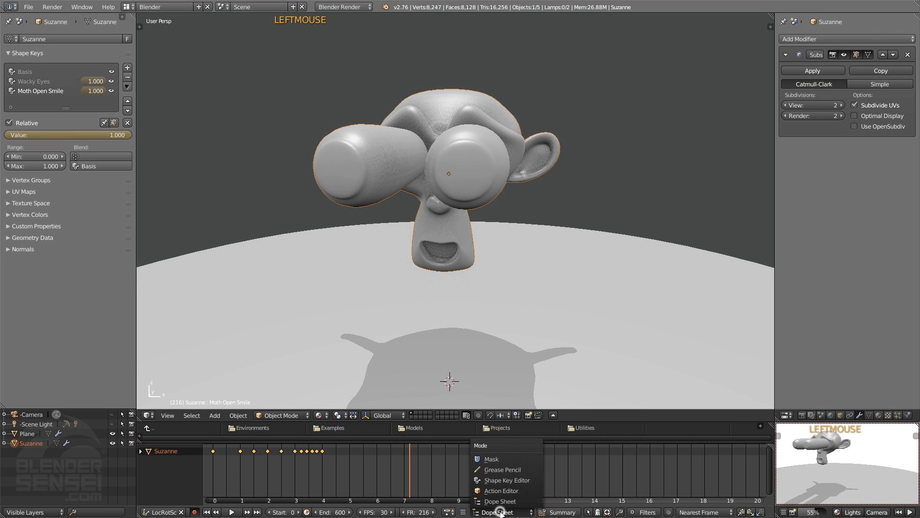
left_click(512, 480)
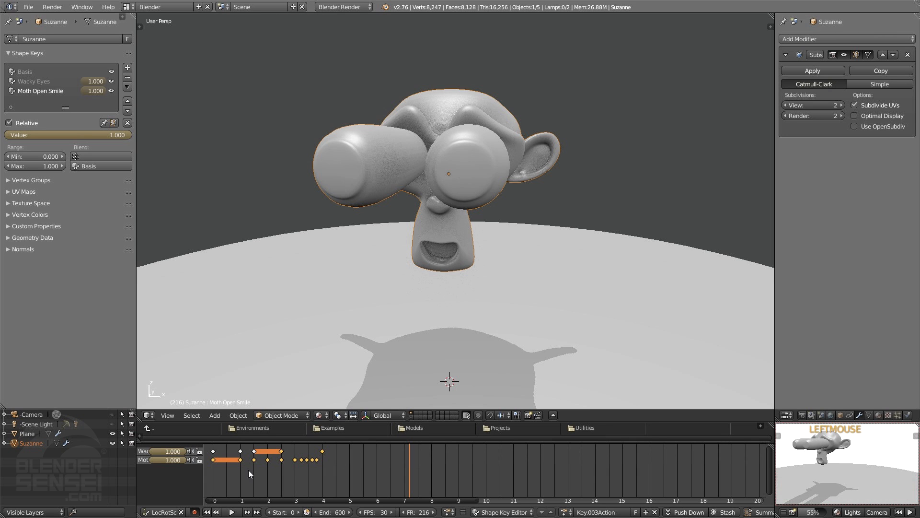
right_click_drag(245, 471, 213, 472)
left_click_drag(203, 475, 252, 477)
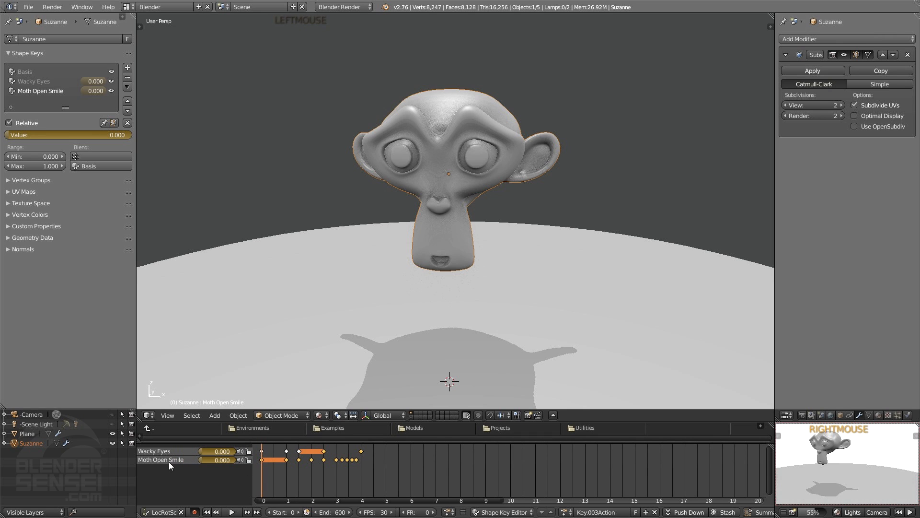
Step: Select the Moth Open Smile keyframe at frame 30, move to that frame and return the editor to Dope Sheet mode
left_click(288, 460)
right_click(287, 459)
key("alt+a")
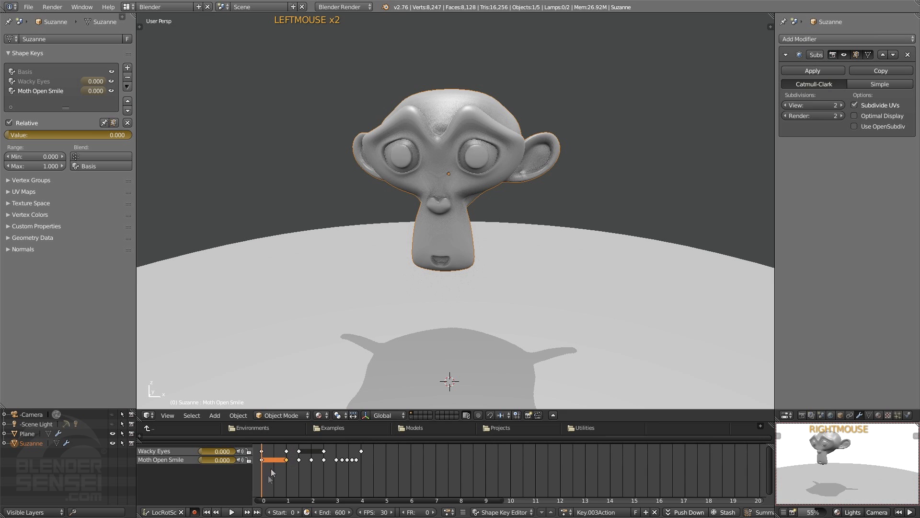
key("Escape")
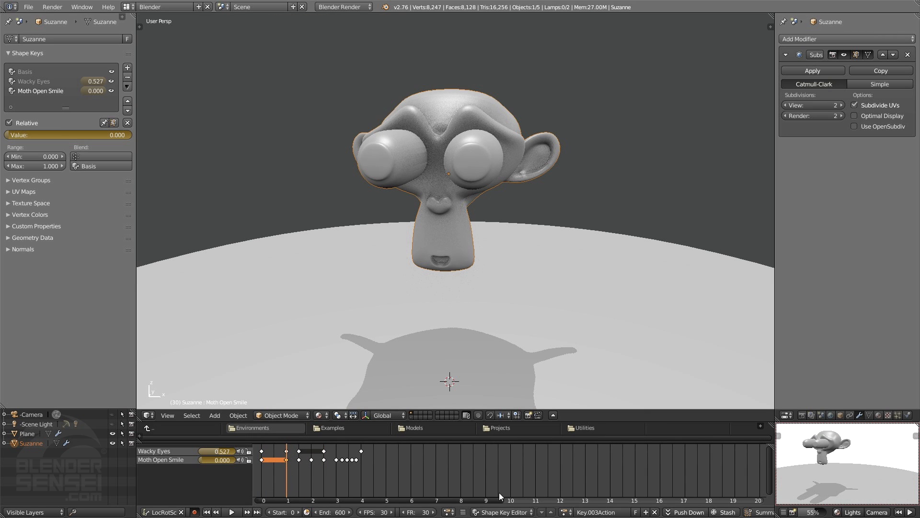
left_click(503, 512)
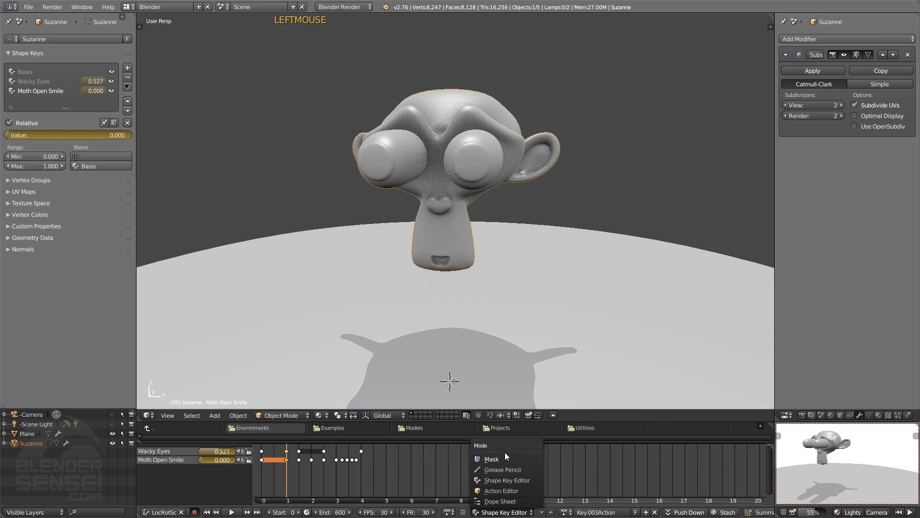
left_click(509, 500)
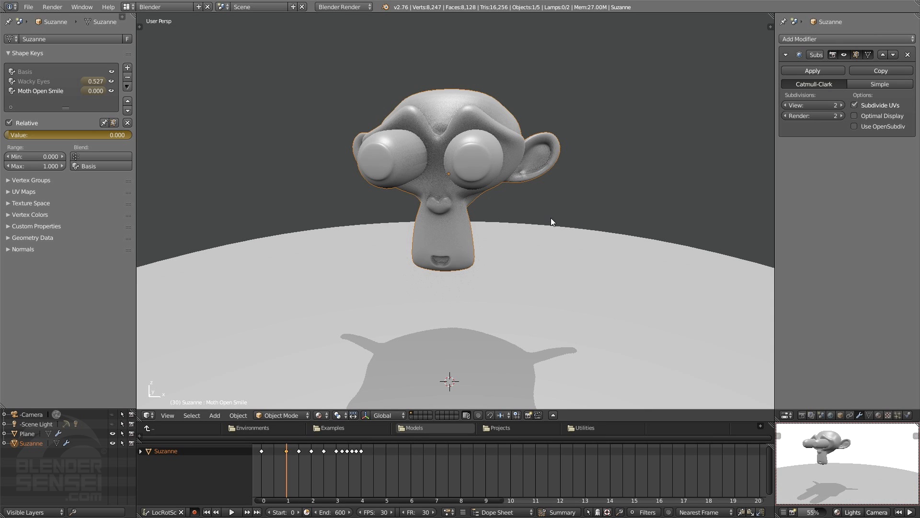
Step: Examine the bulging eyes from the side around frame 30
middle_click_drag(522, 209, 460, 223)
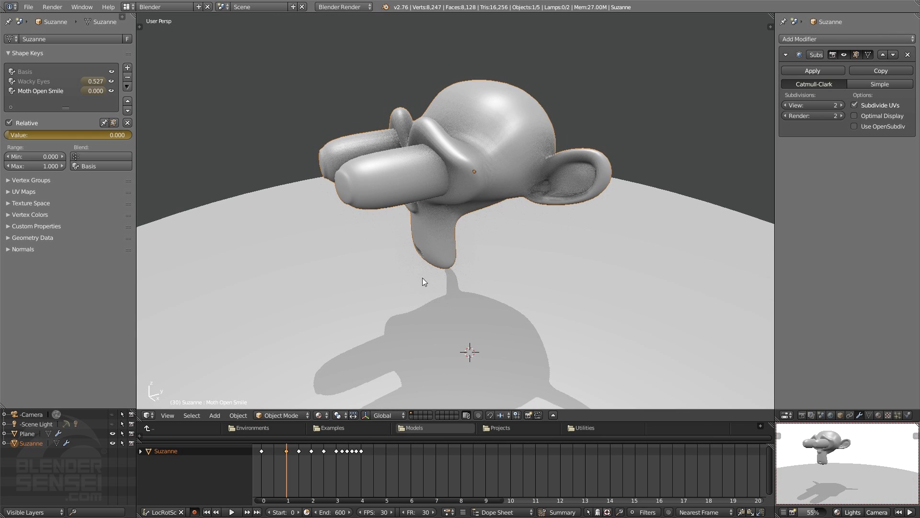
middle_click_drag(421, 281, 403, 259)
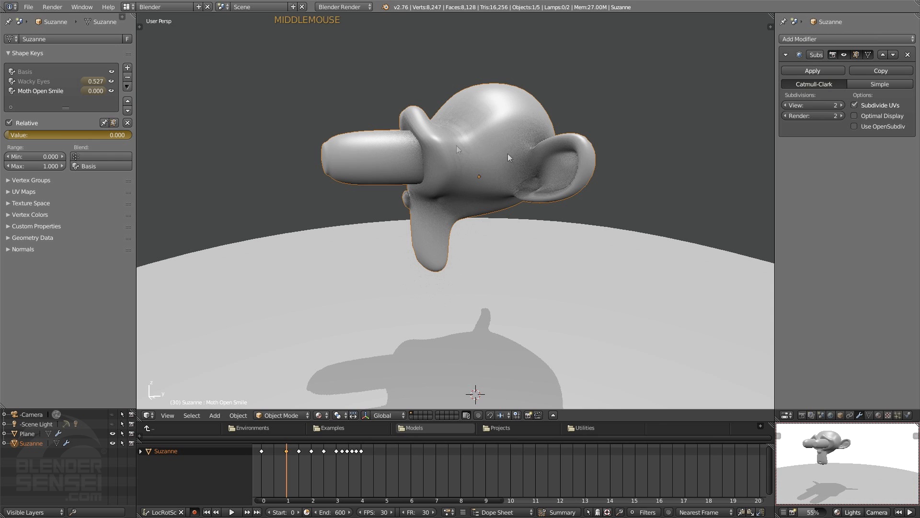
key("alt+a")
right_click(287, 470)
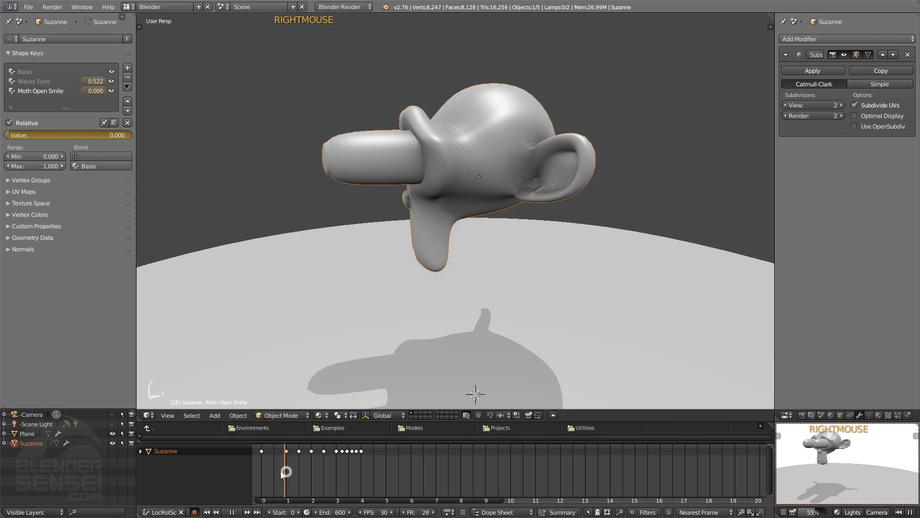
key("Escape")
middle_click_drag(400, 270, 392, 266)
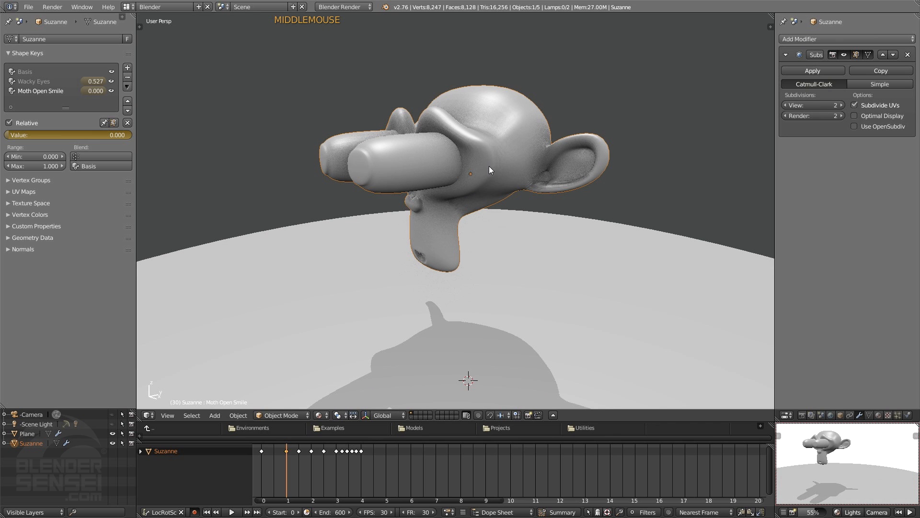
Step: Display the Physics Control tools and add active rigid body physics to the monkey head
key("t")
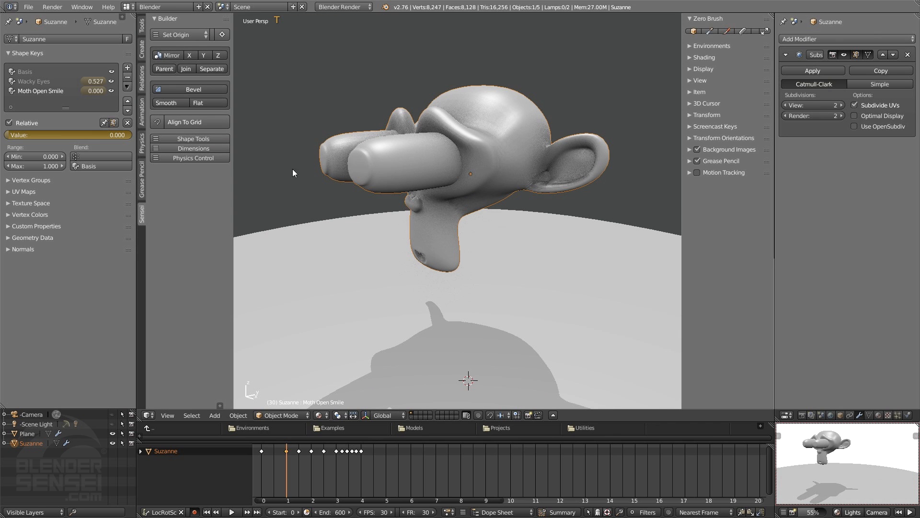
left_click(218, 157)
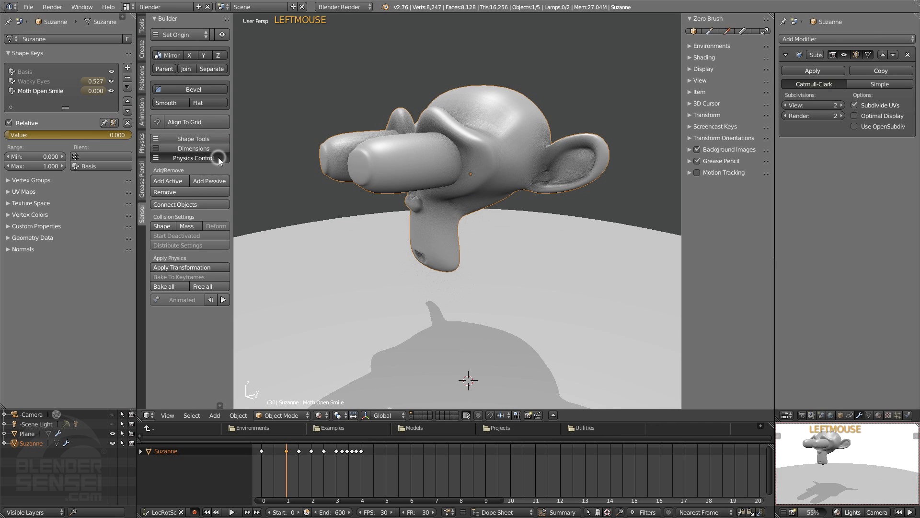
left_click(172, 180)
scroll(303, 199, "down", 2)
middle_click_drag(297, 215, 259, 268)
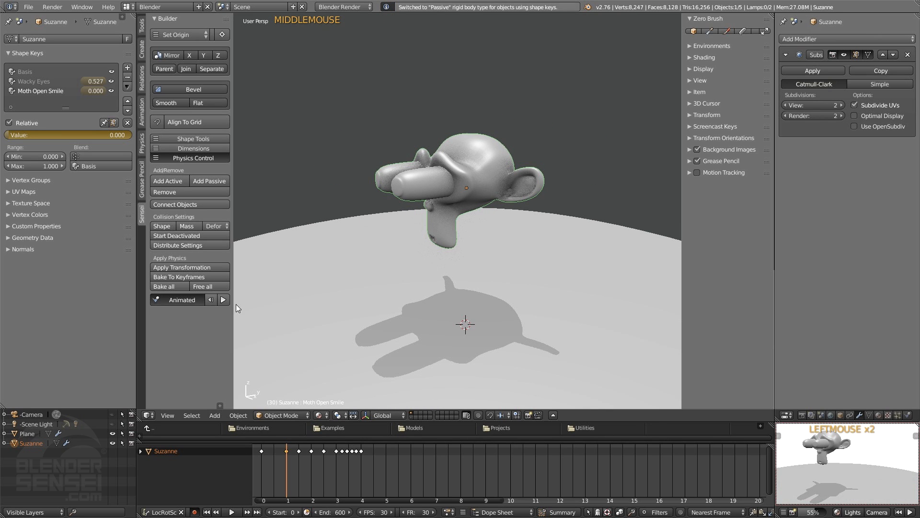
Step: Play the monkey head's animation with physics enabled, stop it and return to frame 0
left_click(224, 299)
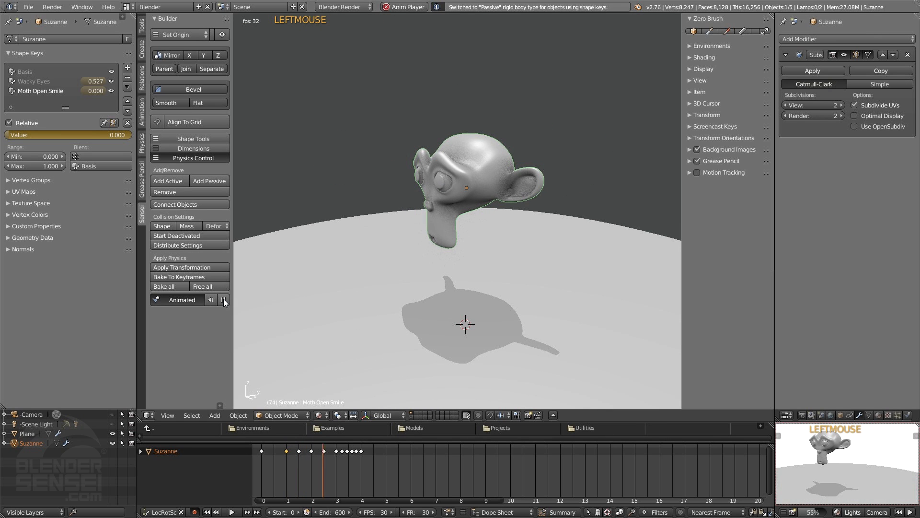
left_click(223, 299)
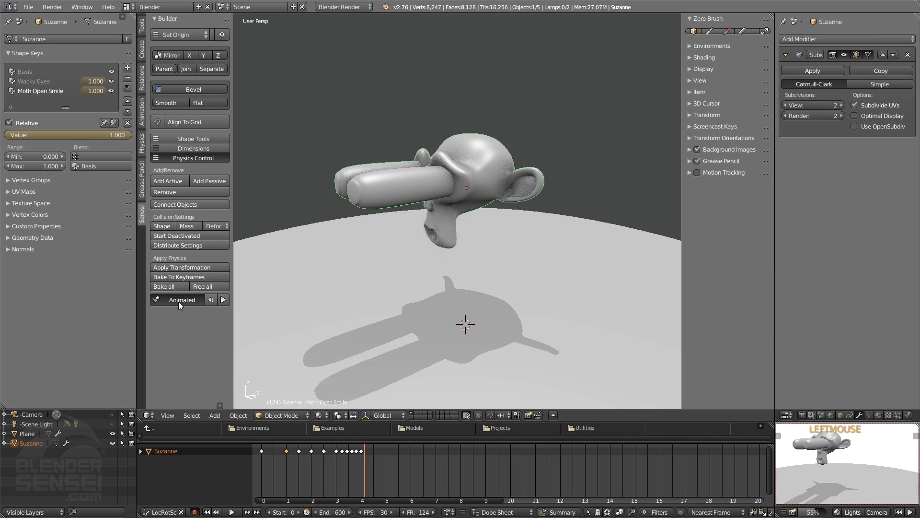
middle_click_drag(390, 273, 416, 247, "shift")
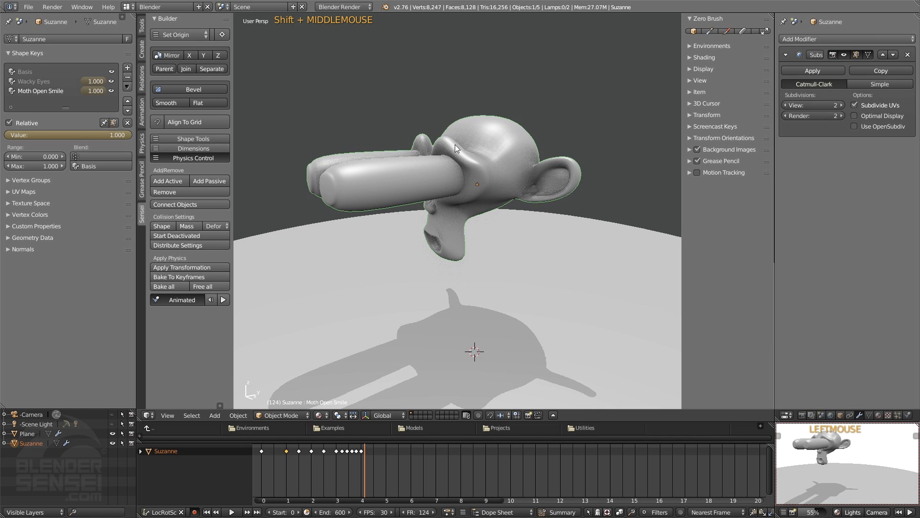
left_click(211, 301)
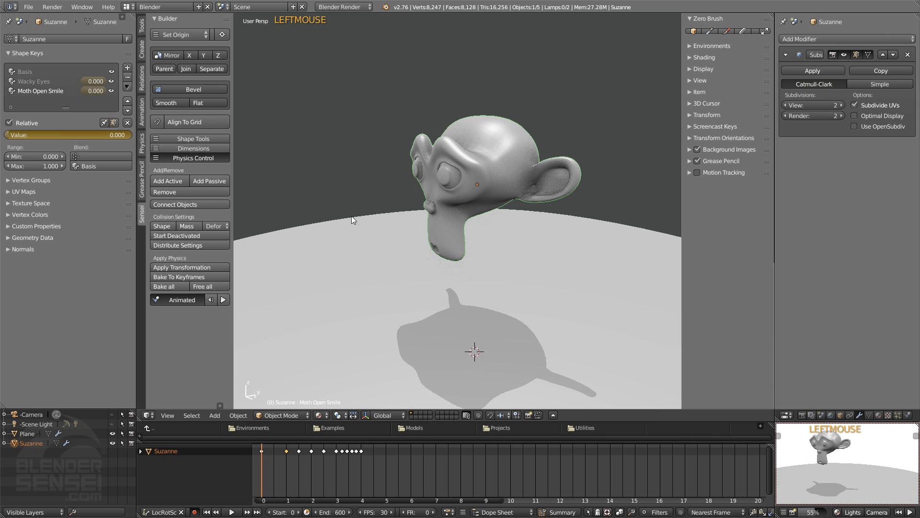
Step: Place the 3D cursor at the monkey head's origin, add a cube there and raise it above the head
middle_click_drag(391, 198, 391, 255, "shift")
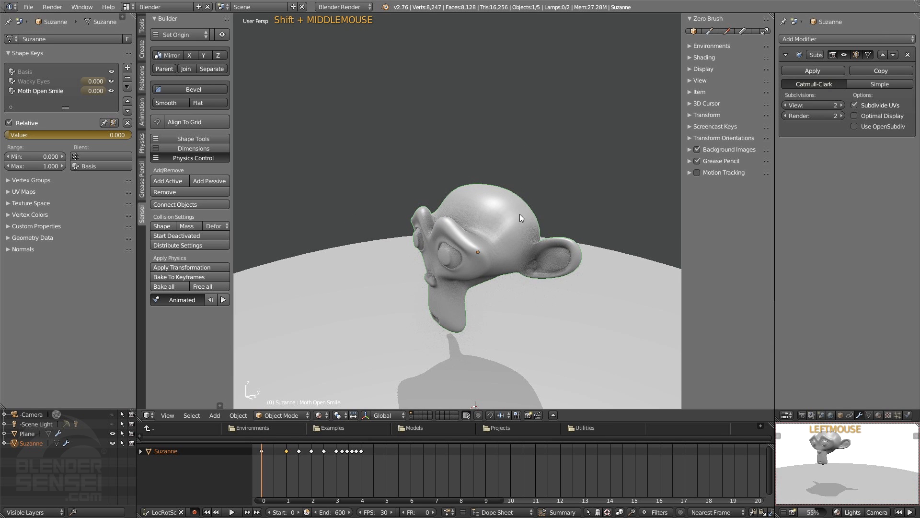
right_click(477, 251)
mouse_move(471, 257)
middle_mouse_down()
mouse_move(464, 260)
mouse_move(473, 258)
middle_mouse_up()
key("shift+a")
mouse_move(482, 252)
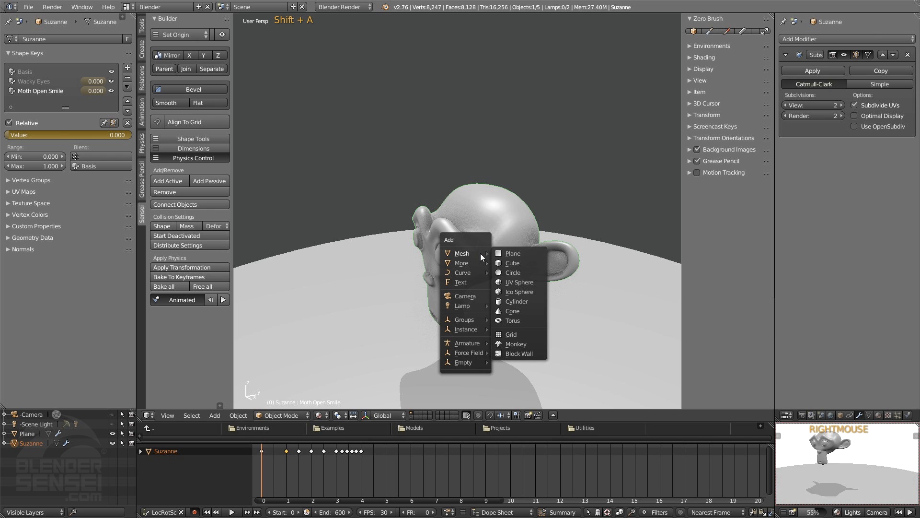
left_click(514, 262)
left_click(519, 173)
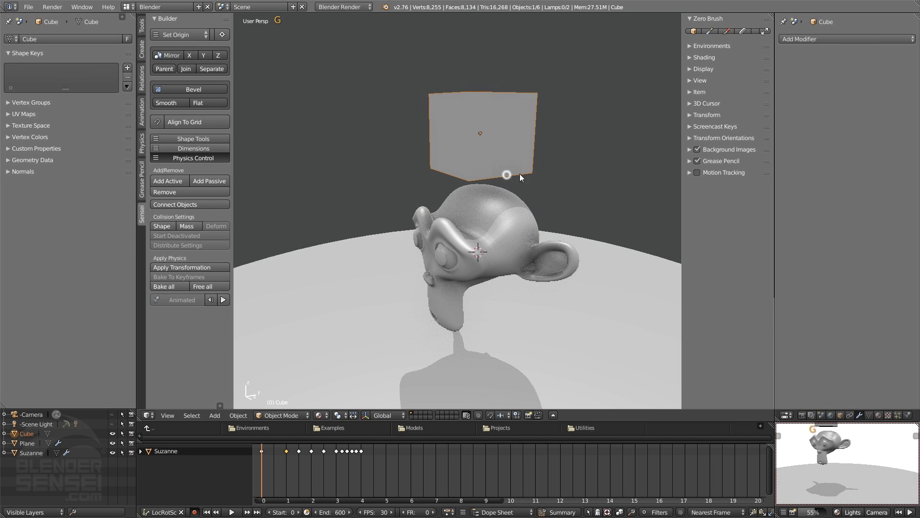
Step: Shrink the cube, position it above the monkey's eyes and make it an active rigid body
key("g")
left_click(482, 164)
middle_click_drag(487, 179, 482, 149)
left_click(177, 180)
Step: Duplicate the cube upward, and duplicate the resulting pair along Z as linked copies, for a column of four cubes
middle_click_drag(254, 198, 421, 200)
key("shift+d")
left_click(422, 167)
left_click(413, 162, "shift")
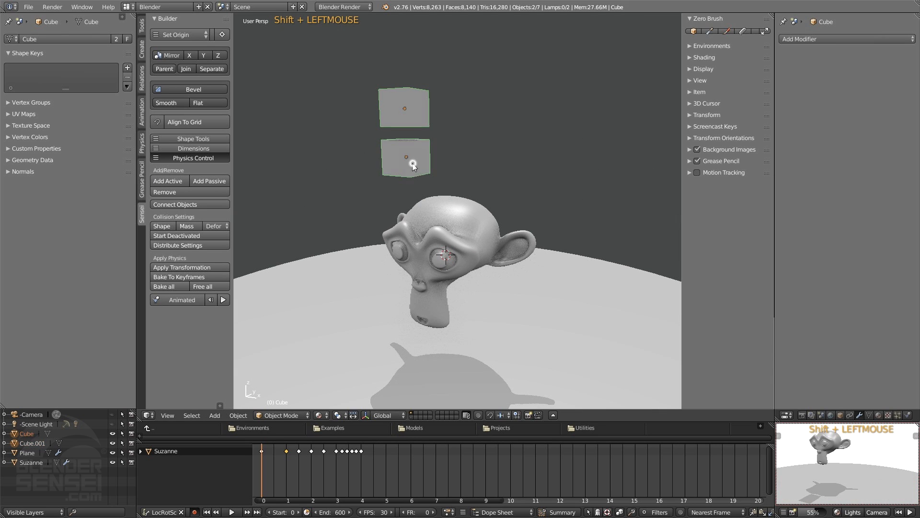
middle_click_drag(413, 162, 423, 267, "shift")
key("shift+d")
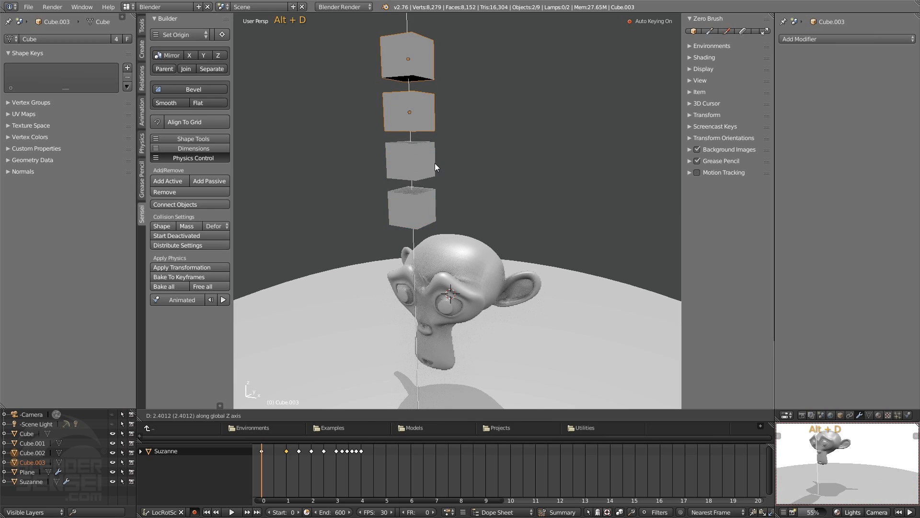
left_click(435, 163)
Step: Select all four cubes and place linked duplicates of them higher along the global Z axis, extending the column to eight
left_click(424, 165, "shift")
left_click(420, 208, "shift")
key("alt+d")
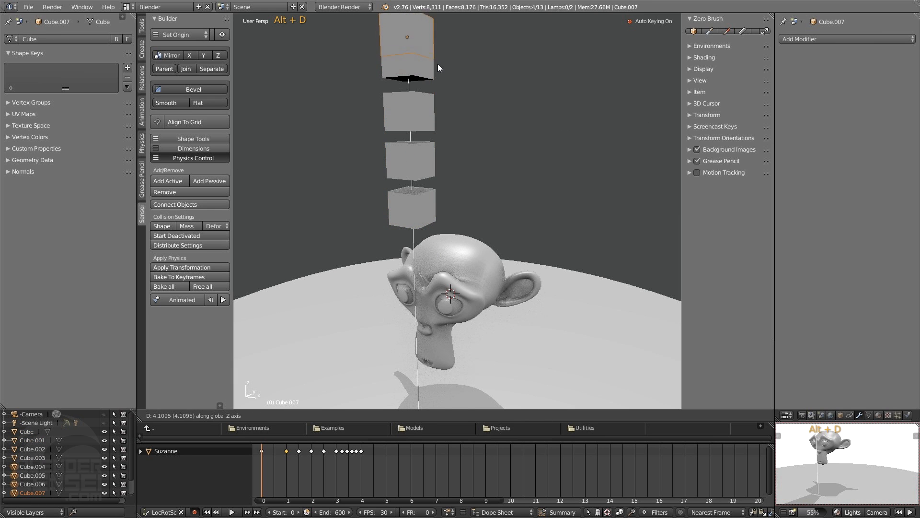
left_click(438, 64)
scroll(459, 206, "down", 2)
middle_click_drag(460, 207, 358, 255, "shift")
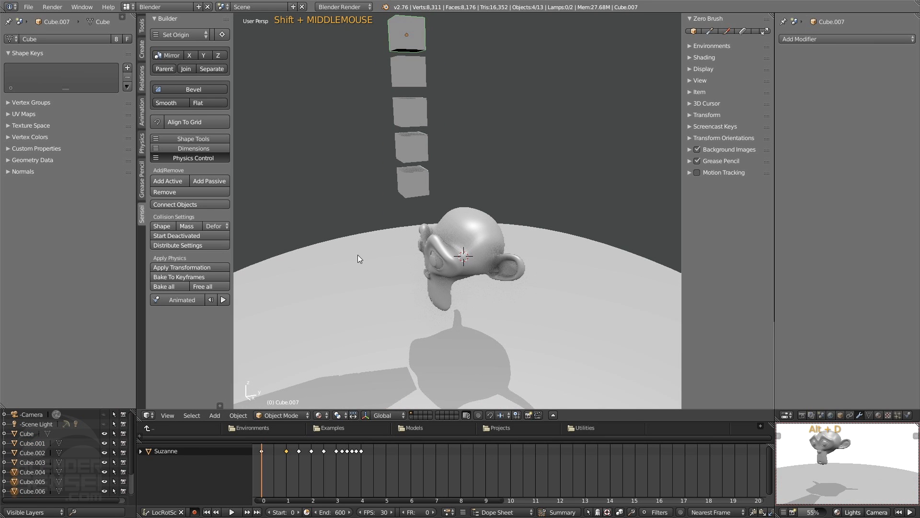
Step: Play the simulation of the cubes falling onto the animated head, stop it and return to frame 0
left_click(224, 299)
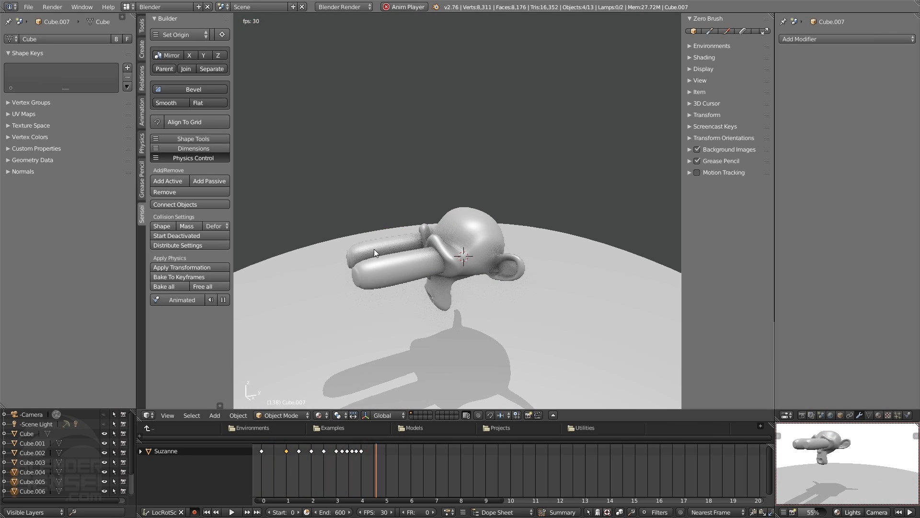
left_click(224, 299)
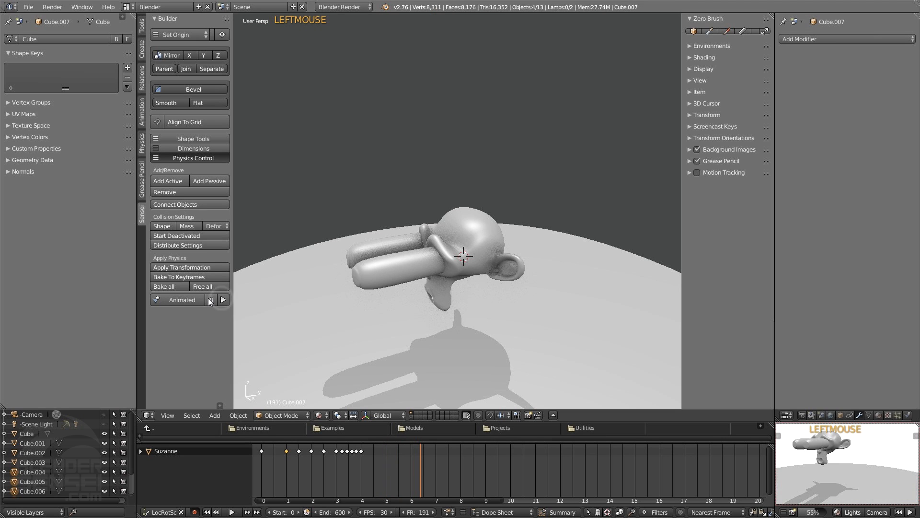
left_click(210, 299)
Step: Select the ground plane and add it as a passive rigid body
left_click(343, 261)
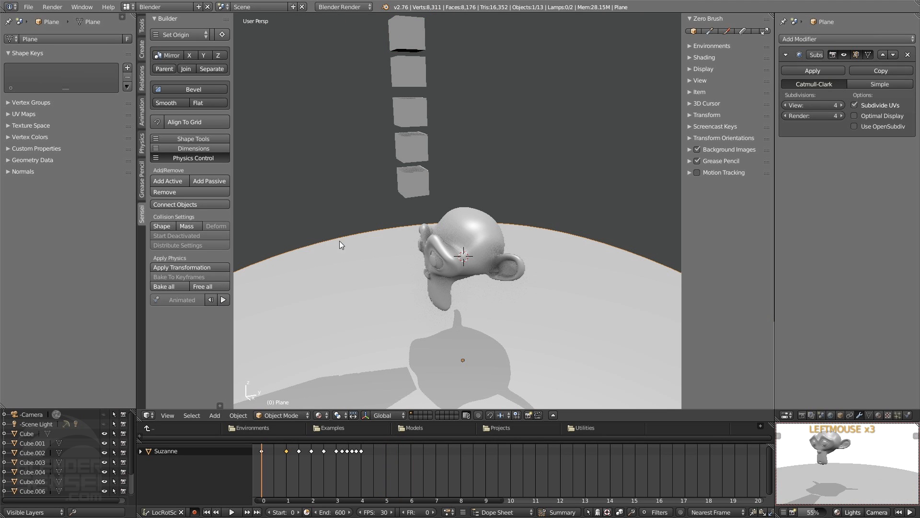
left_click(339, 242)
left_click(214, 178)
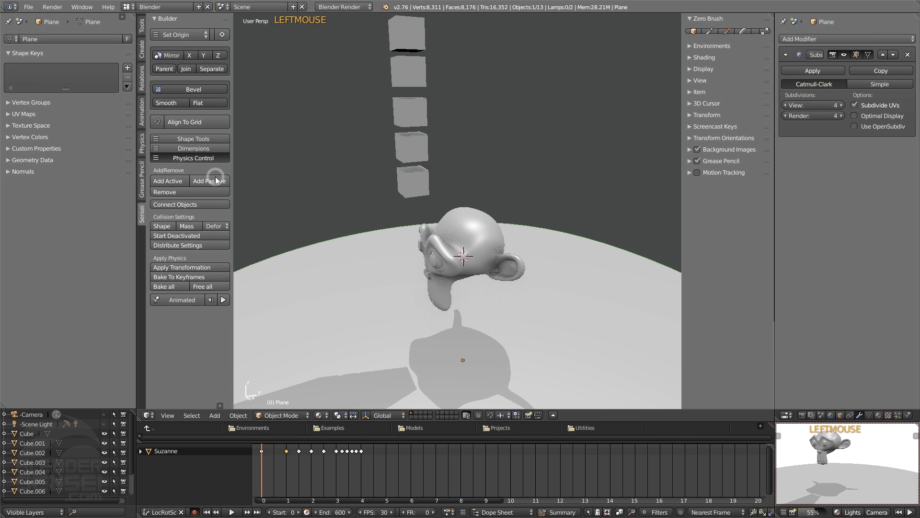